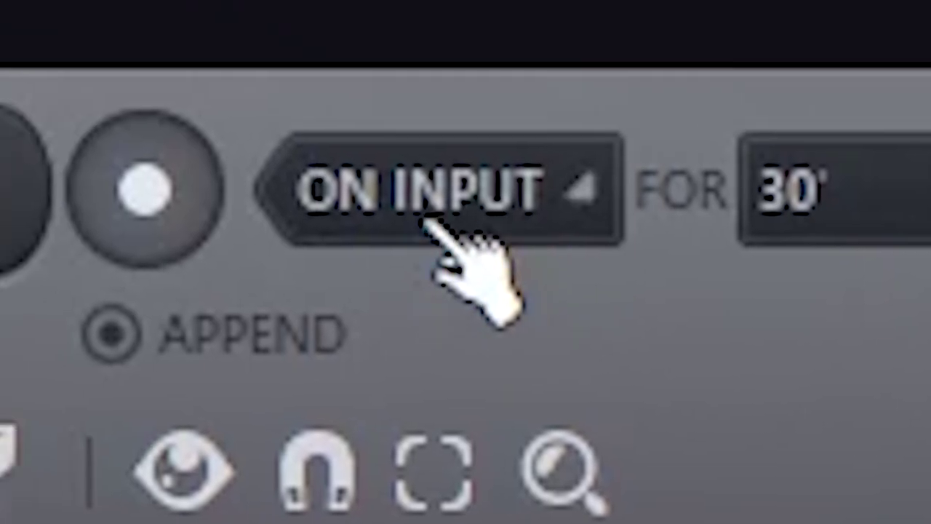
Step: Record the playback in Edison on the Master using On Play mode, and select the recorded clips in bars 1 to 3 of the playlist
click(425, 222)
click(448, 227)
click(195, 218)
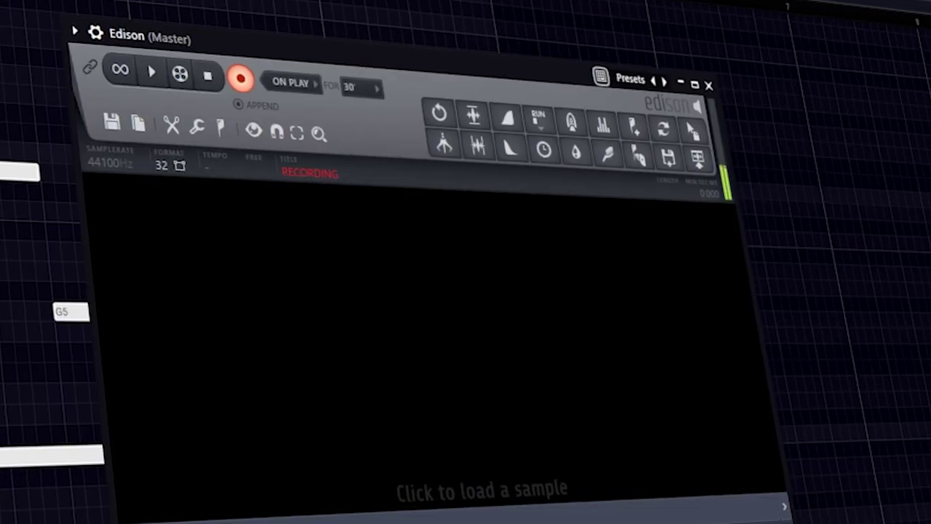
key(space)
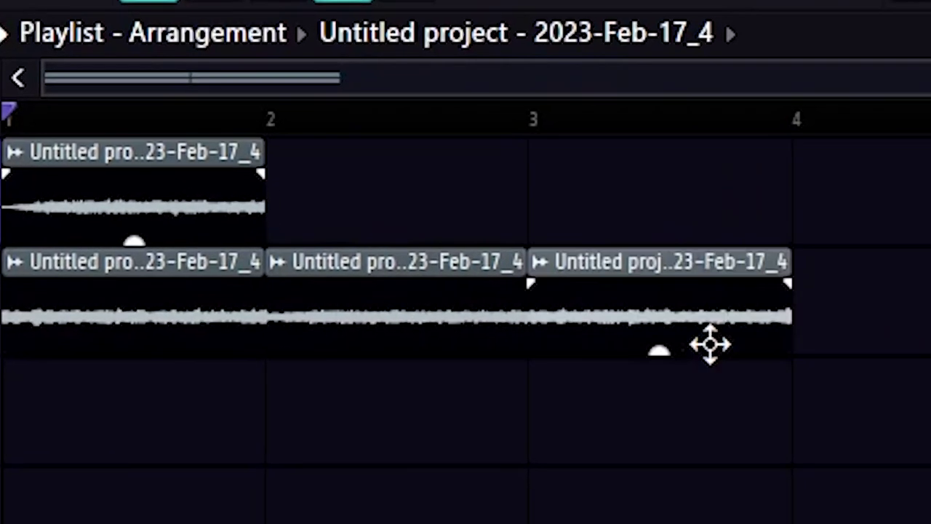
drag(84, 109, 831, 273)
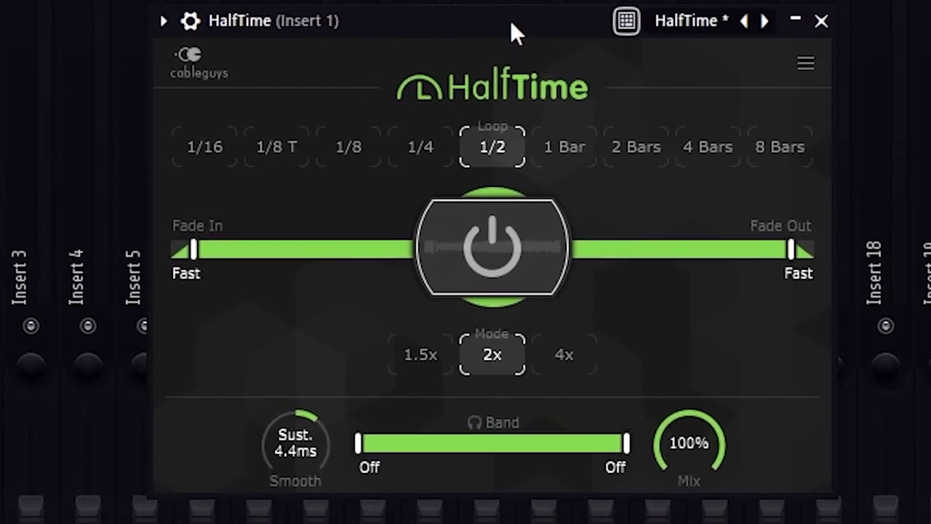
Step: Tweak Insert 1's effects: HalfTime loop at 1/4, higher crystal and sheen amounts, and the Fruity Stereo Enhancer's stereo separation
click(422, 154)
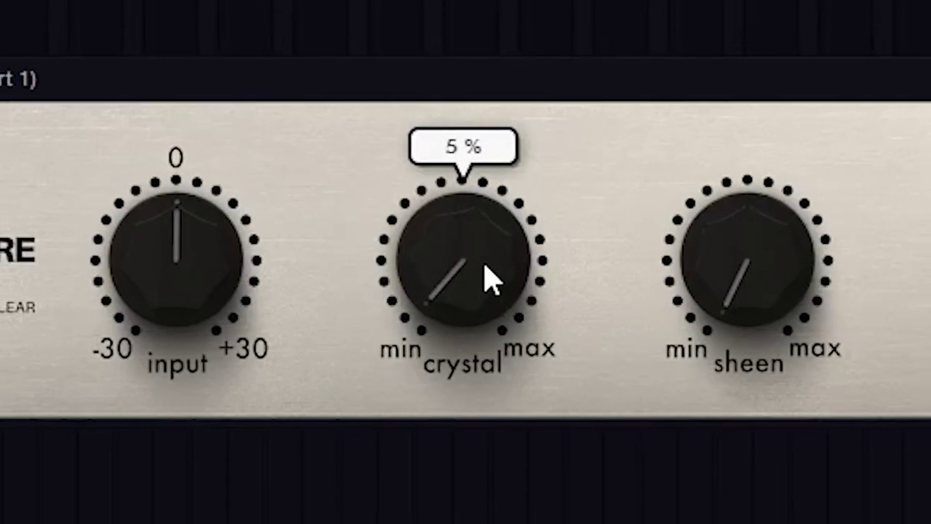
drag(359, 227, 358, 206)
drag(485, 205, 492, 161)
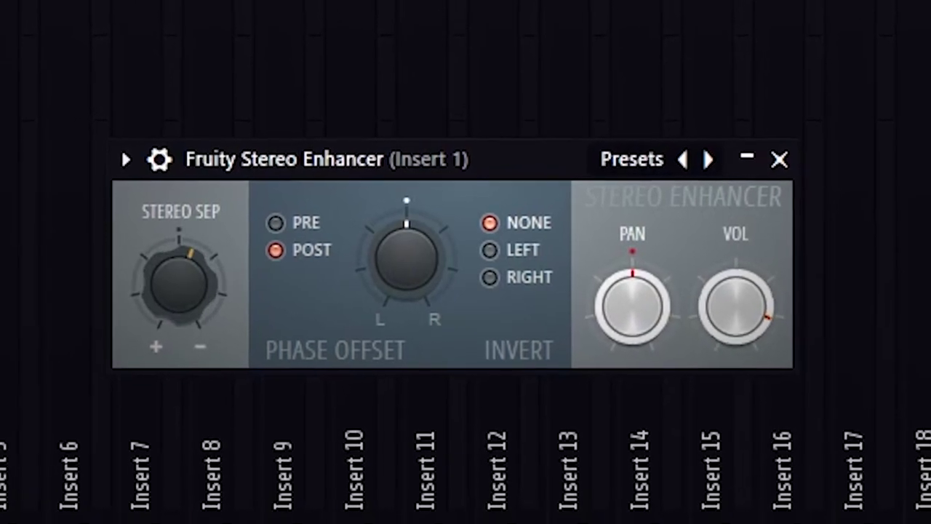
mouse_move(182, 308)
mouse_down()
mouse_move(182, 287)
mouse_move(182, 311)
mouse_up()
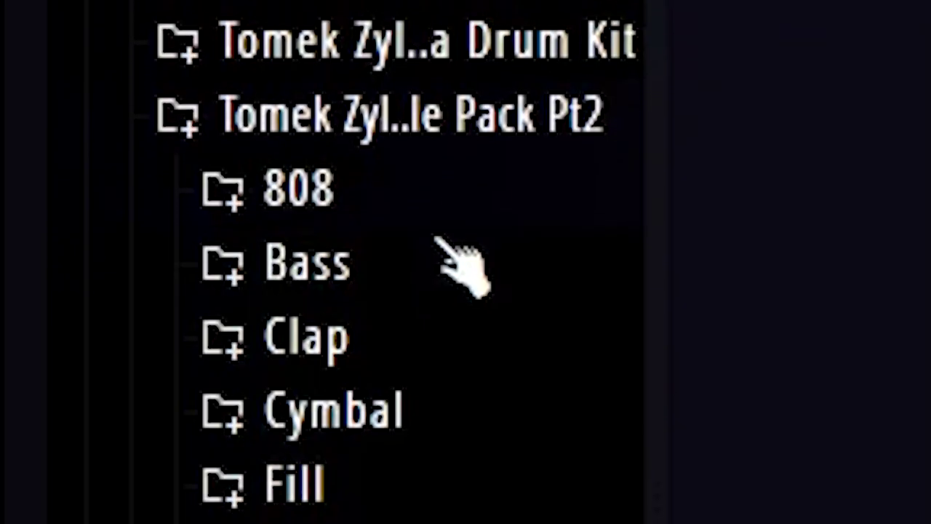
Step: Open the Bass folder of the sample pack and add the TZ. Bass - Checkmate sample to the channel rack
click(465, 257)
drag(401, 349, 401, 358)
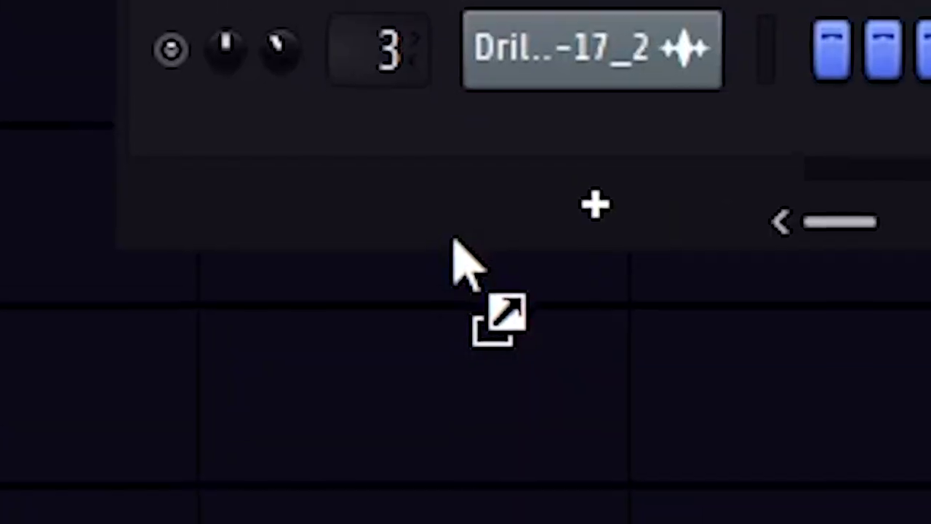
drag(455, 240, 545, 177)
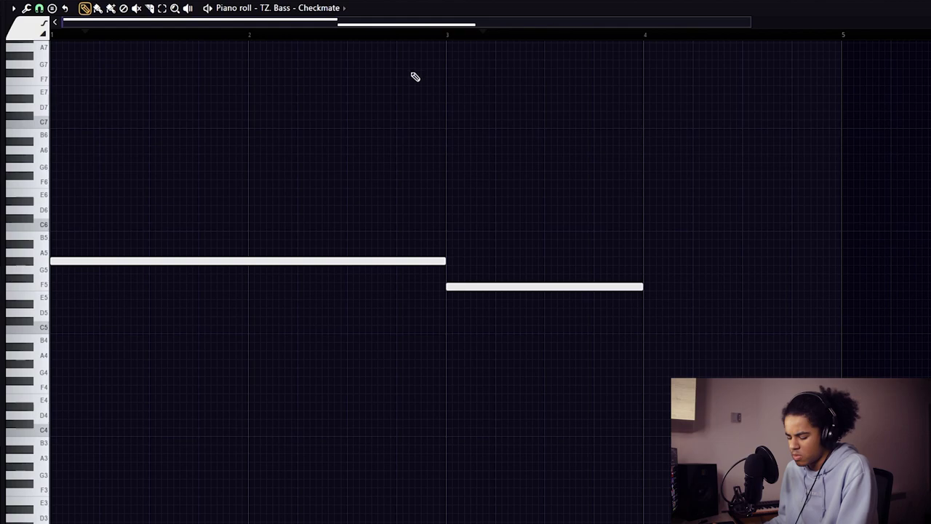
Step: Transpose the bass notes down to G#2 and F2, extend the F2 note to bar 5, and continue with a C2 note
key(ctrl+Down)
key(ctrl+Down)
scroll(273, 160, down, 1)
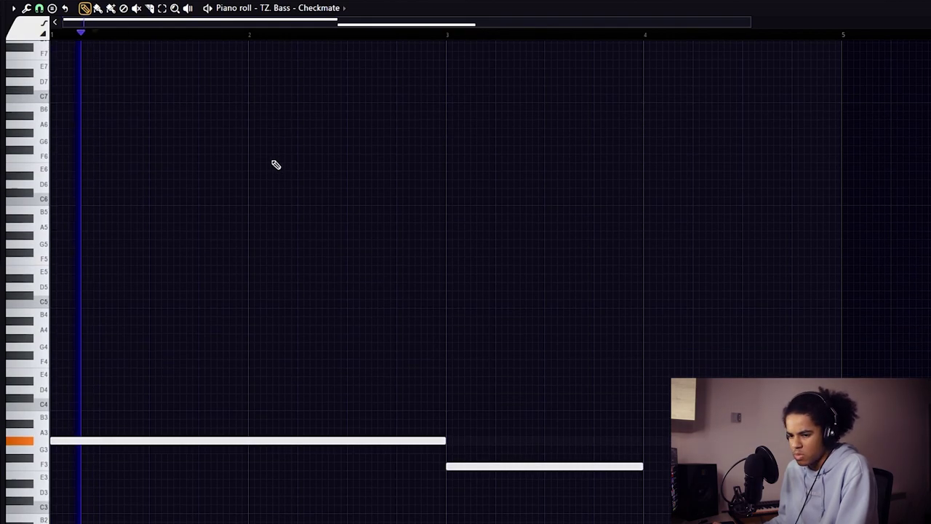
scroll(371, 67, down, 5)
scroll(386, 37, down, 2)
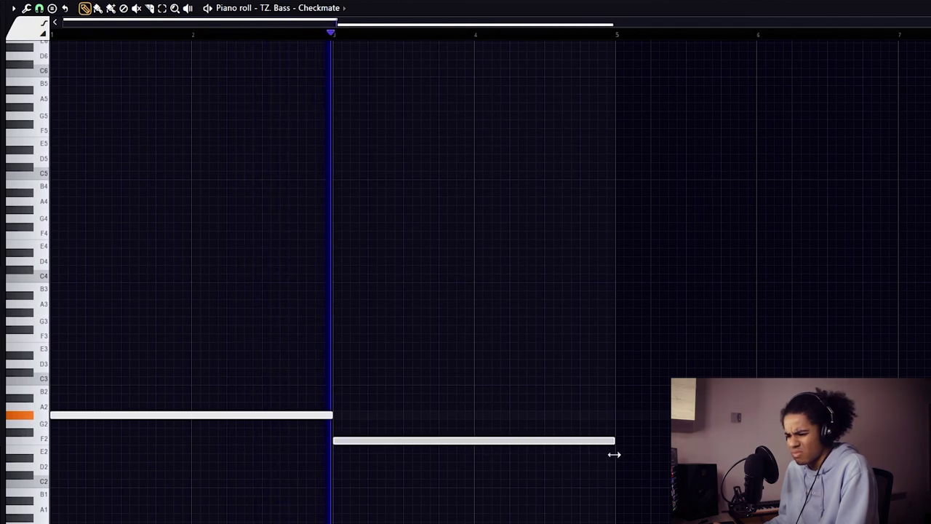
scroll(520, 46, down, 1)
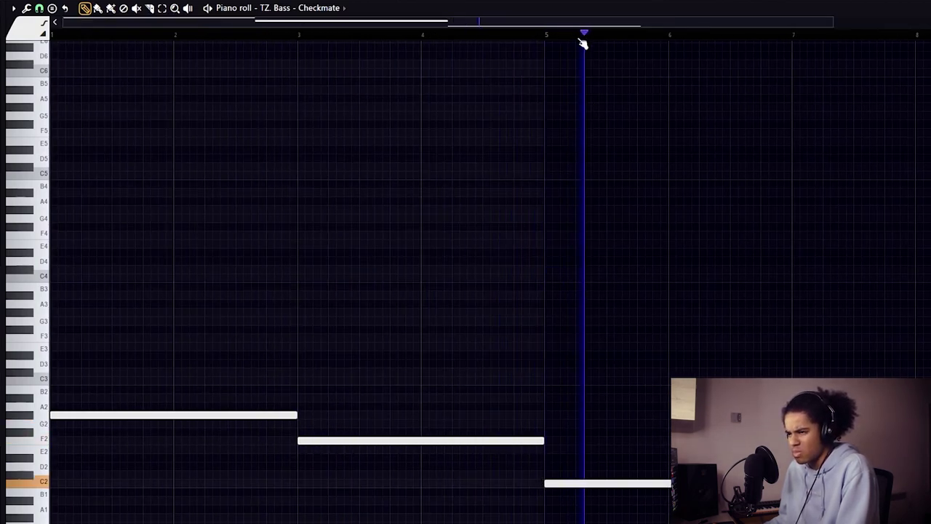
scroll(584, 38, down, 3)
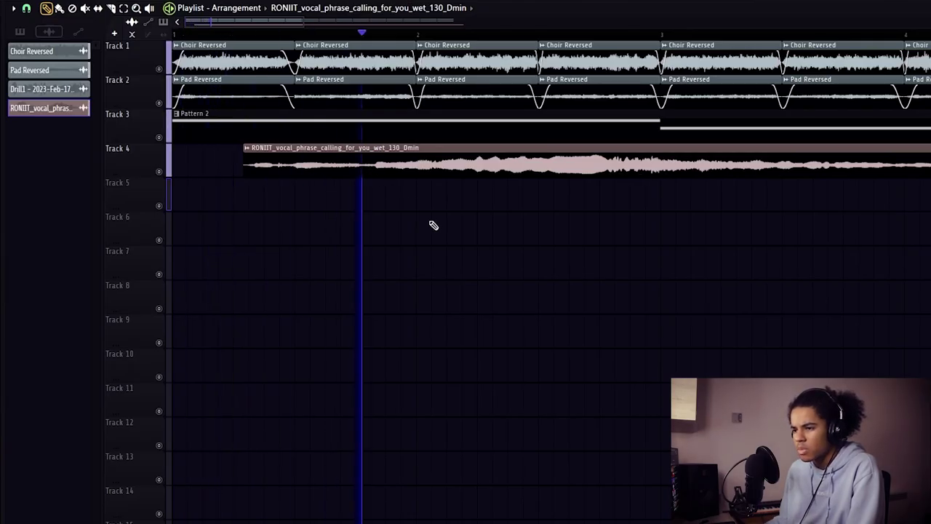
Step: Set the playlist snap to Bar and slice off the end of the vocal phrase clip on Track 4 at bar 9
scroll(506, 41, down, 5)
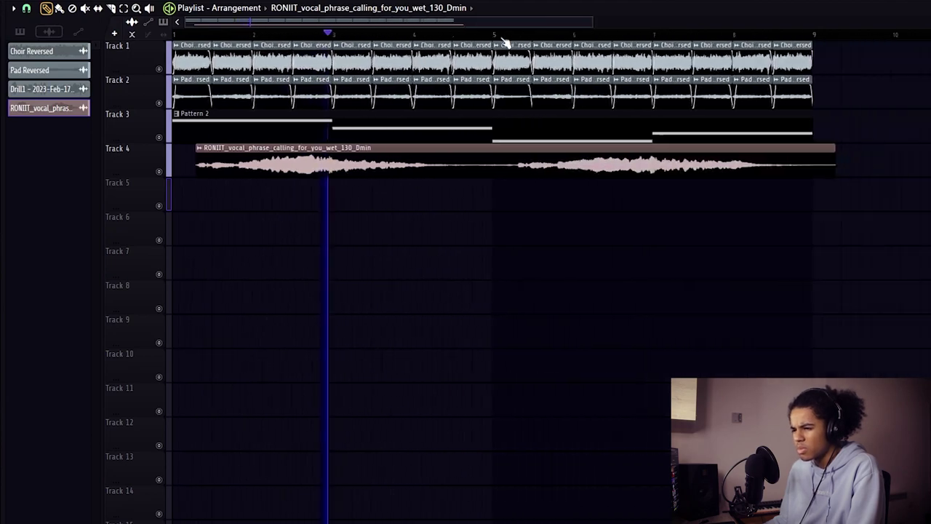
click(28, 9)
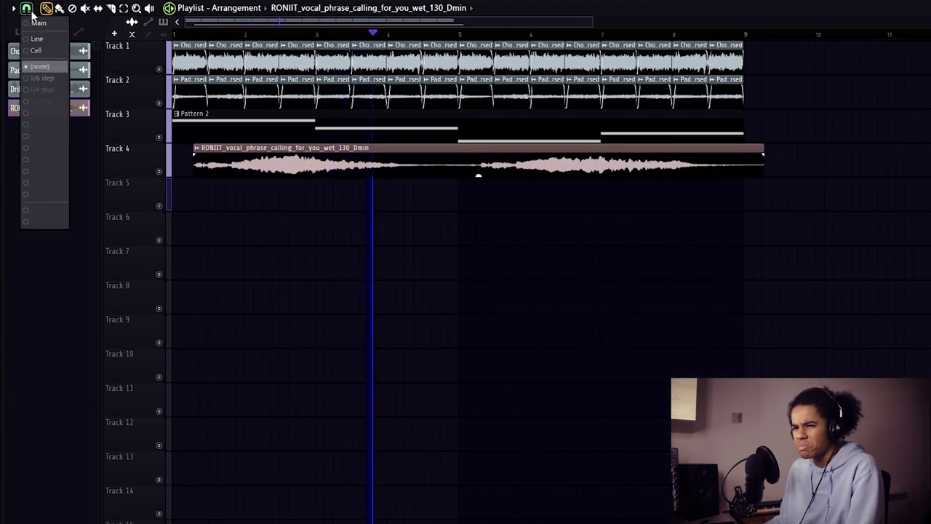
click(43, 195)
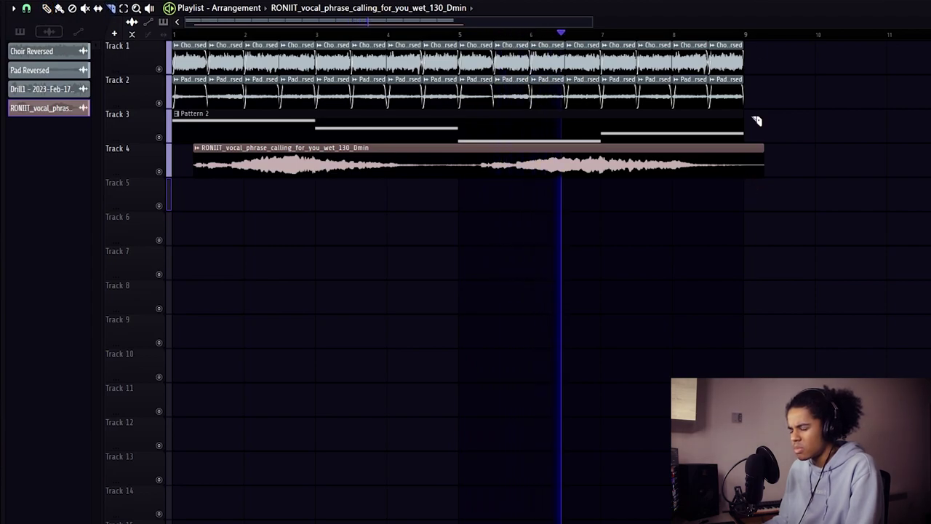
scroll(750, 36, up, 4)
drag(749, 195, 750, 140)
scroll(731, 39, down, 1)
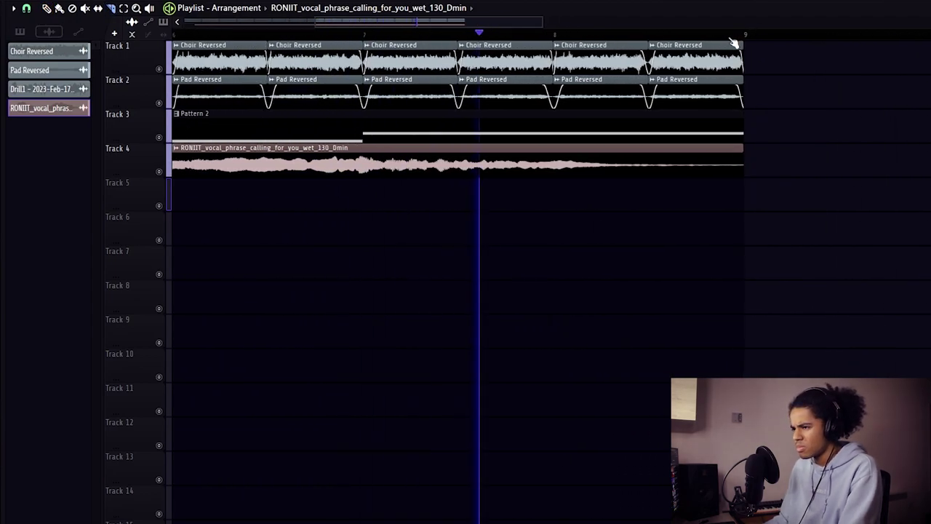
scroll(734, 44, down, 3)
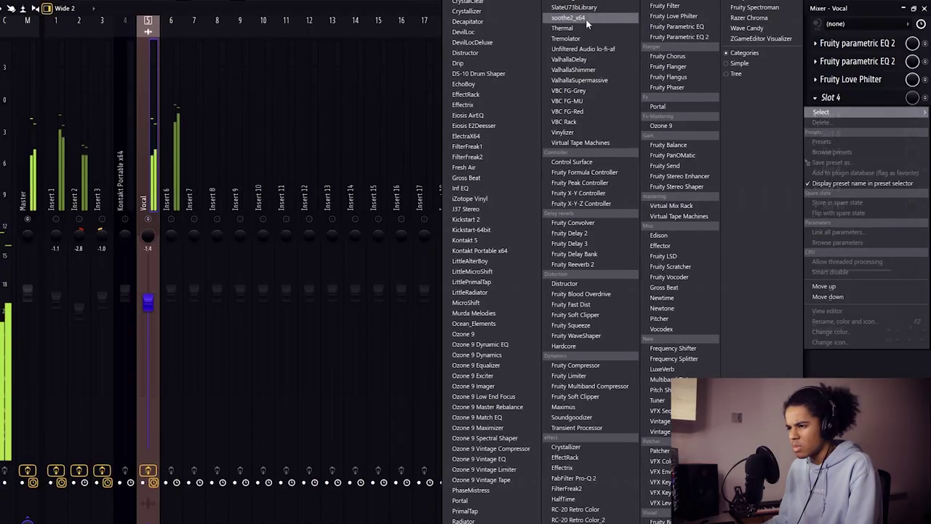
Step: Add soothe2_x64 to slot 4 of the Vocal mixer track and adjust the light-blue effect's percentage dial
click(586, 18)
drag(149, 223, 172, 209)
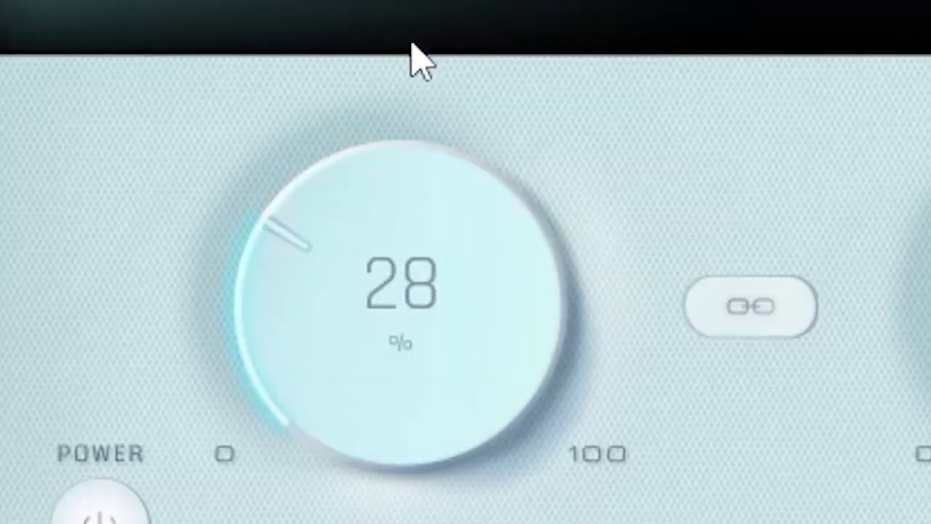
drag(410, 279, 410, 276)
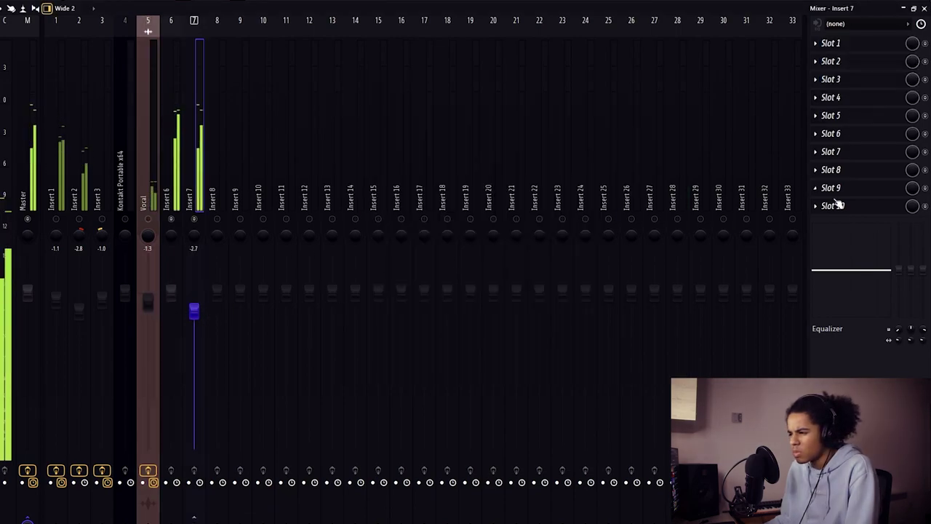
Step: Add Fruity Soft Clipper to slot 10 of Insert 7, lower its threshold and raise its post gain
click(832, 206)
click(593, 317)
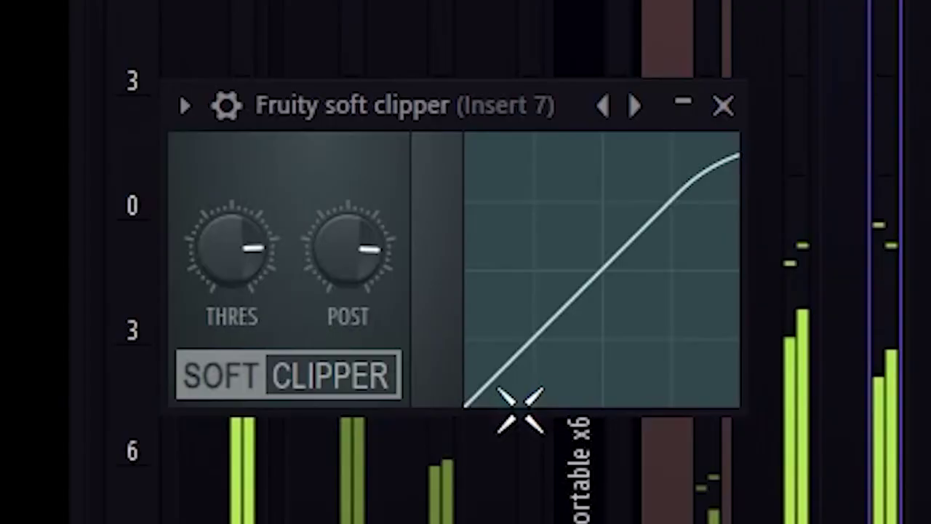
drag(233, 250, 232, 357)
drag(353, 249, 353, 239)
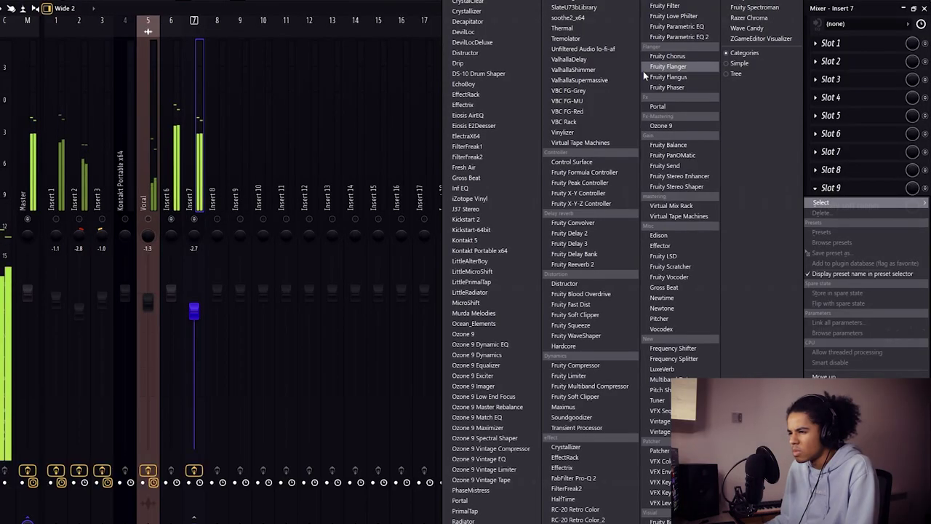
Step: Add Fruity Parametric EQ 2 to slot 9 of Insert 7, boost band 2 near 42 Hz and cut band 3 in the bass range
click(698, 37)
drag(240, 276, 155, 247)
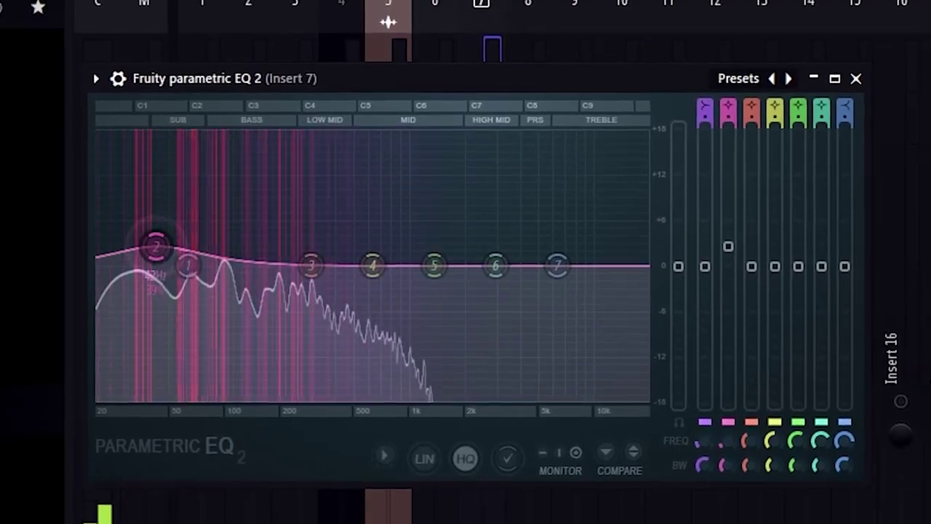
drag(311, 264, 265, 285)
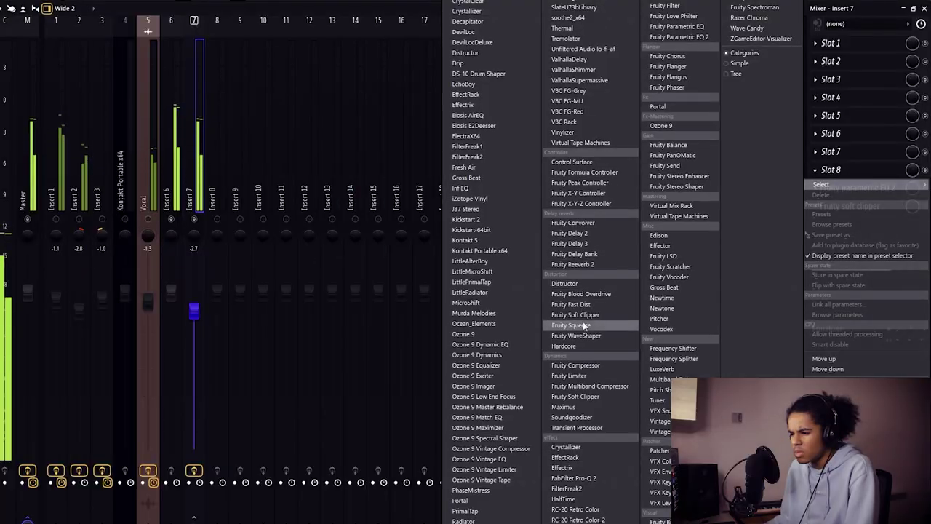
Step: Add Fruity Fast Dist to slot 8 of Insert 7, switch its distortion type to B and adjust the pre gain
click(571, 304)
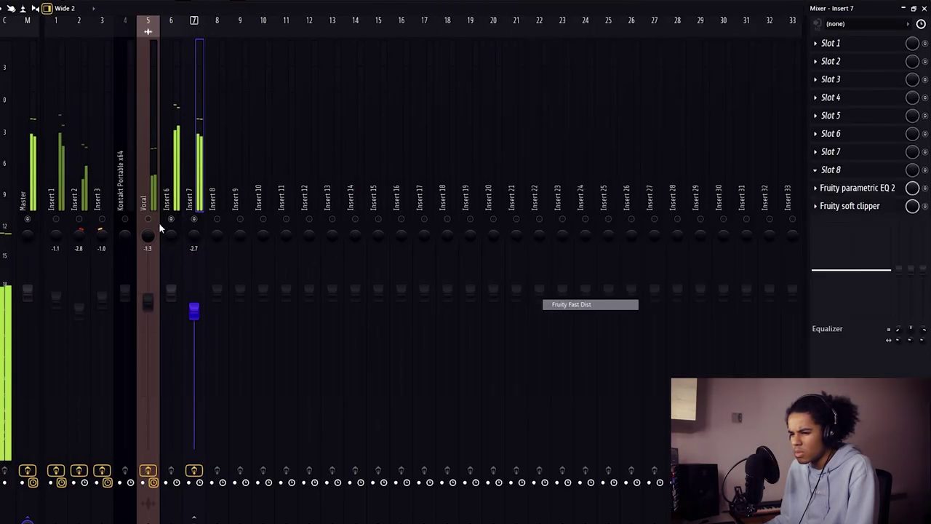
drag(139, 202, 161, 199)
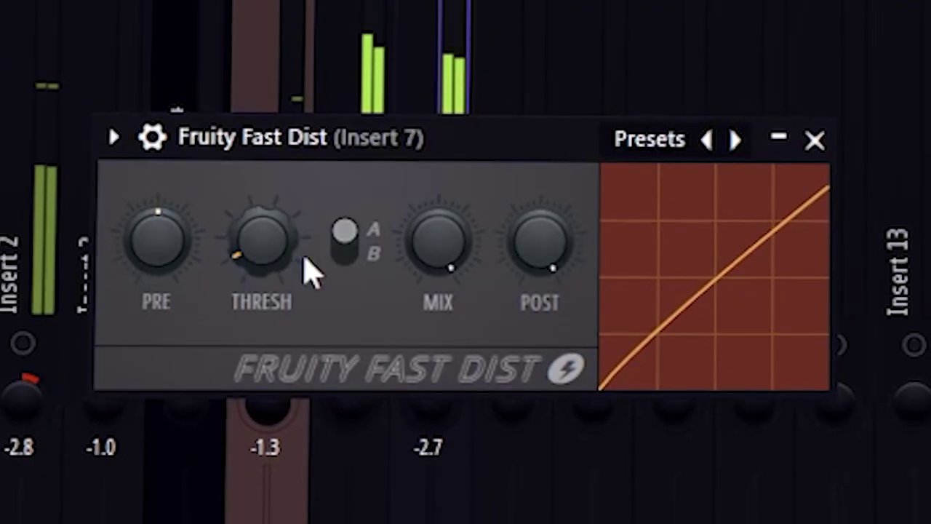
click(345, 250)
mouse_move(158, 240)
mouse_down()
mouse_move(159, 212)
mouse_move(160, 240)
mouse_up()
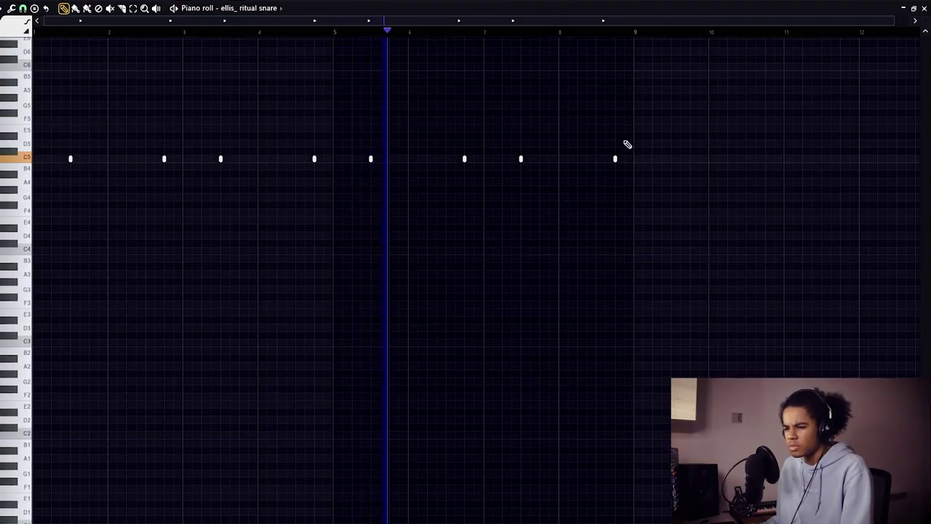
Step: Try an extra C5 snare hit just before bar 8 in the ritual snare pattern and replay from bar 7
scroll(622, 138, up, 2)
scroll(534, 38, up, 3)
scroll(547, 123, up, 1)
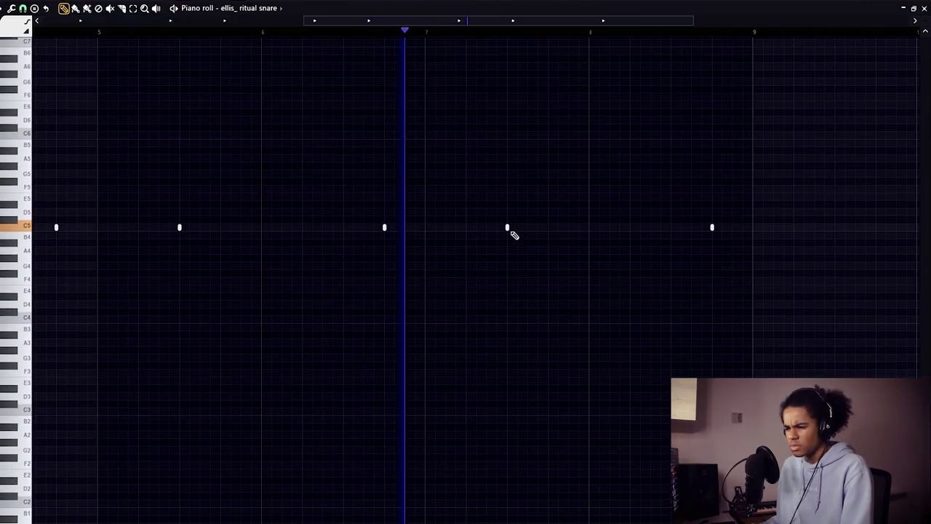
click(570, 229)
right_click(568, 228)
click(460, 31)
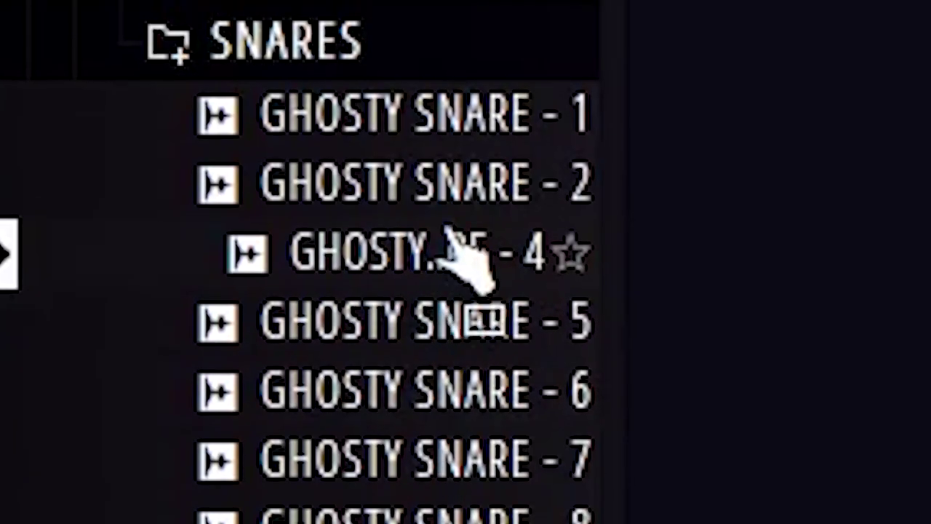
Step: Load the GHOSTY SNARE - 4 and Shadow Countersnare samples from the browser into the channel rack
drag(461, 259, 465, 262)
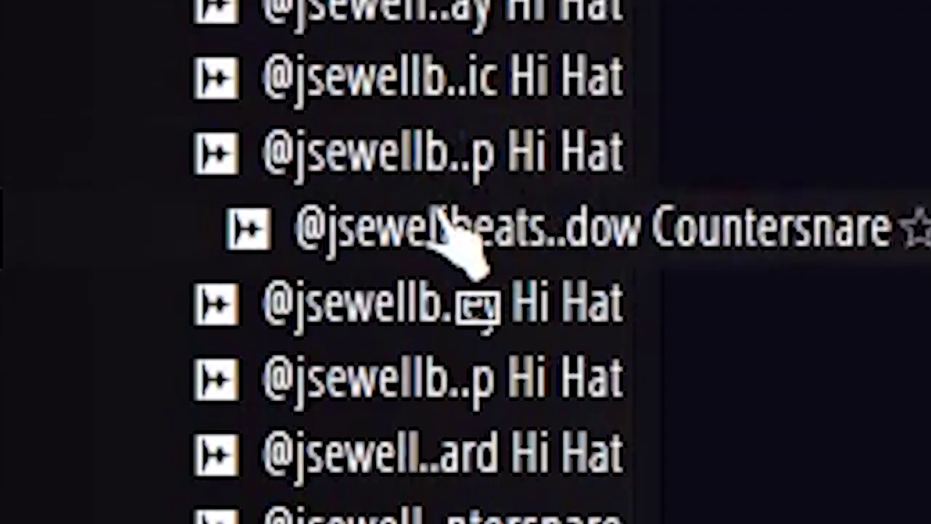
drag(447, 228, 461, 253)
Step: Add two C5 countersnare hits in the second half of bar 1, following the fast B5 roll
click(151, 226)
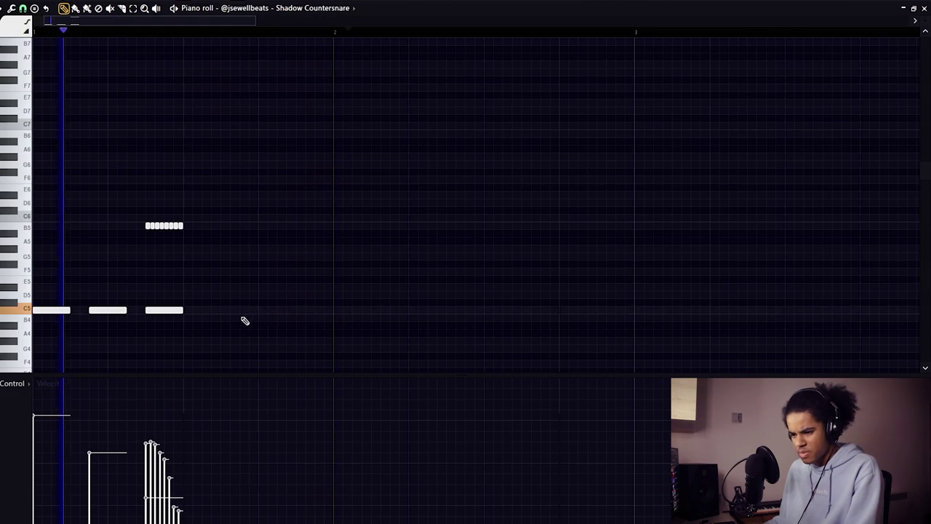
click(256, 310)
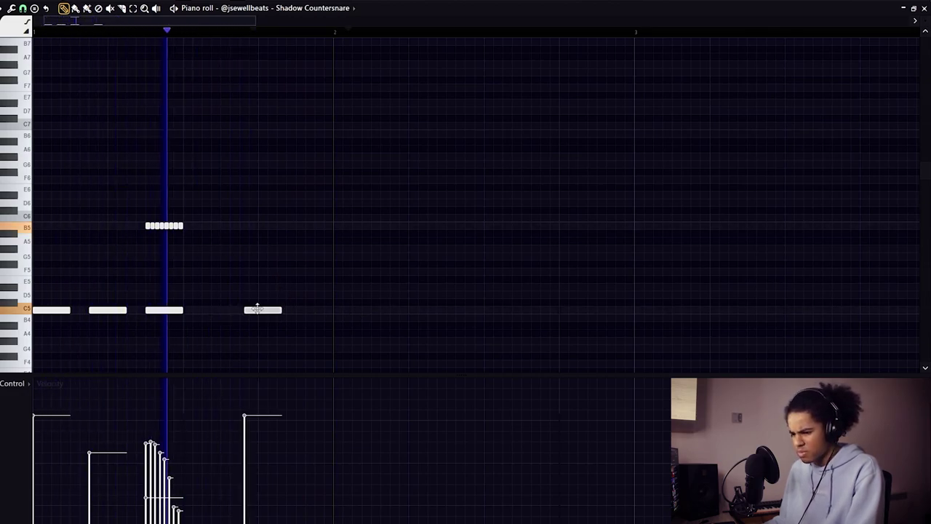
drag(259, 308, 253, 310)
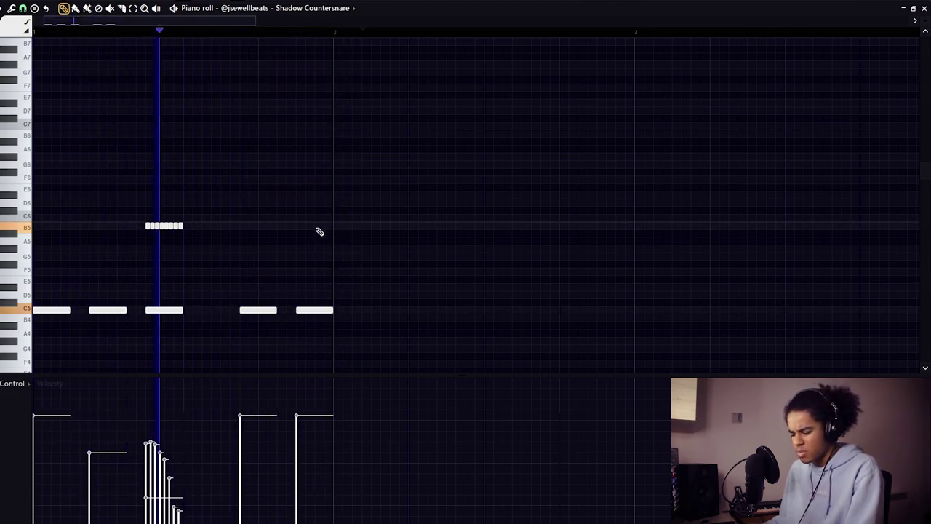
Step: Place two C5 countersnare hits in the first half of bar 2, removing the misplaced notes
click(410, 310)
click(406, 310)
click(467, 310)
right_click(414, 312)
click(392, 311)
right_click(470, 311)
click(455, 311)
right_click(462, 311)
click(451, 311)
Step: Place two more C5 countersnare hits in the second half of bar 2, removing the misplaced notes
click(523, 311)
right_click(525, 313)
drag(527, 311, 546, 314)
click(603, 311)
right_click(607, 311)
click(597, 310)
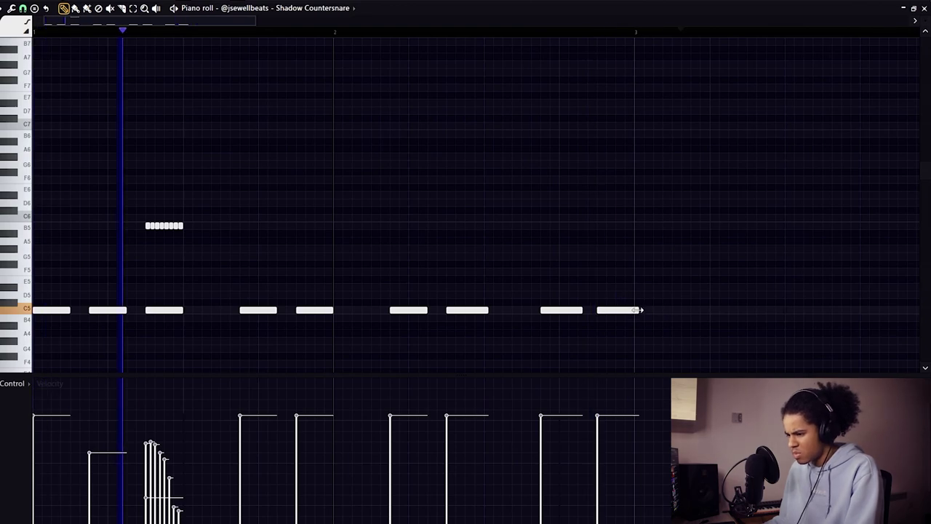
Step: Set the piano roll snap to 1/2 step and add a fast roll at the end of bar 2 of the countersnare pattern
click(23, 9)
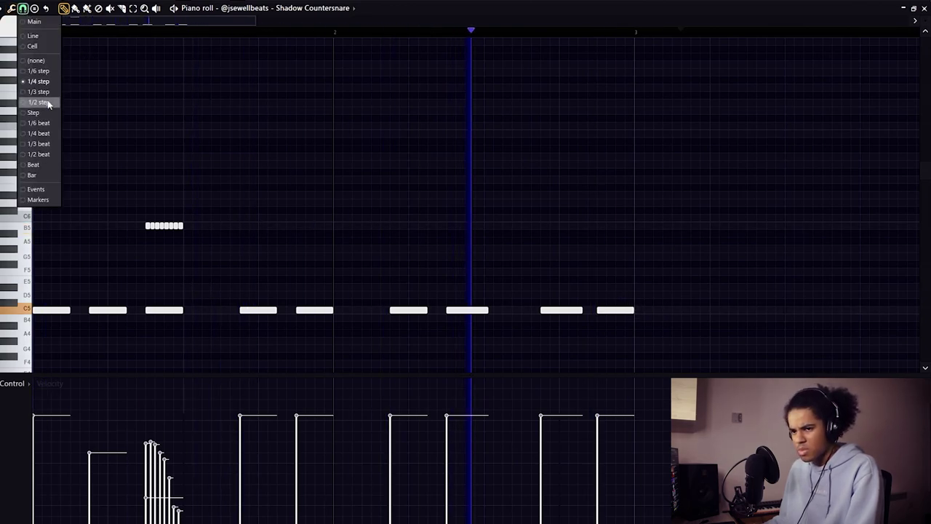
click(47, 102)
drag(335, 177, 235, 229)
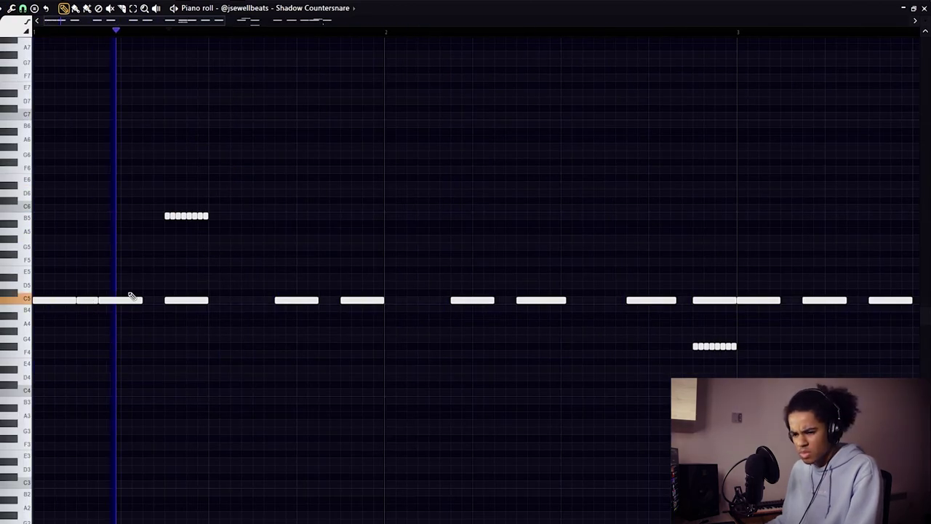
Step: Add extra short C5 countersnare hits between the existing ones across bars 1 to 4
drag(320, 301, 328, 306)
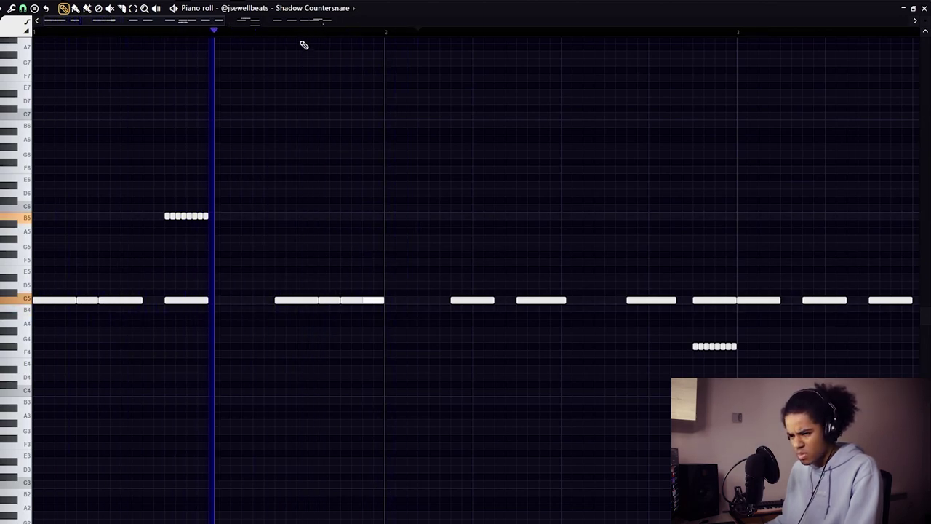
scroll(307, 41, down, 3)
click(392, 301)
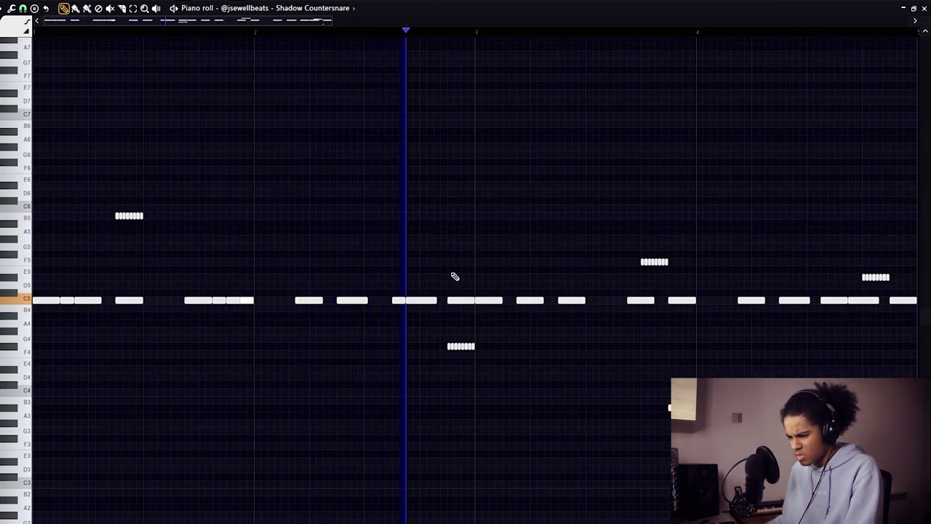
click(378, 300)
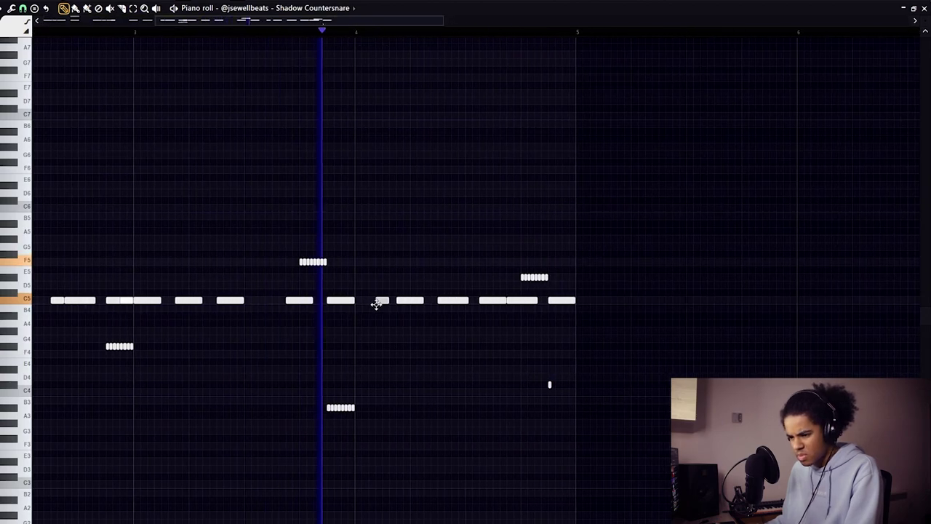
drag(422, 300, 431, 299)
drag(567, 293, 567, 301)
Step: Duplicate the four-bar countersnare pattern into the following four bars and play it back
click(368, 33)
scroll(436, 94, right, 2)
key(ctrl+b)
key(ctrl+d)
scroll(429, 109, right, 4)
scroll(368, 44, down, 2)
drag(342, 24, 304, 25)
scroll(392, 49, up, 3)
Step: Audition the rim and shaker samples below the Perc Loops folder and add the Dimension Shaker Perc to the pattern
click(442, 302)
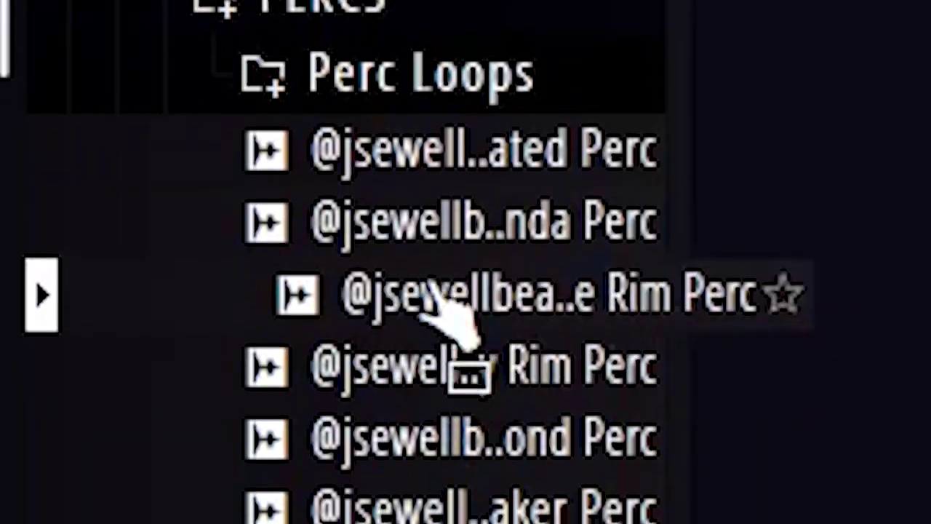
drag(426, 301, 436, 149)
click(438, 298)
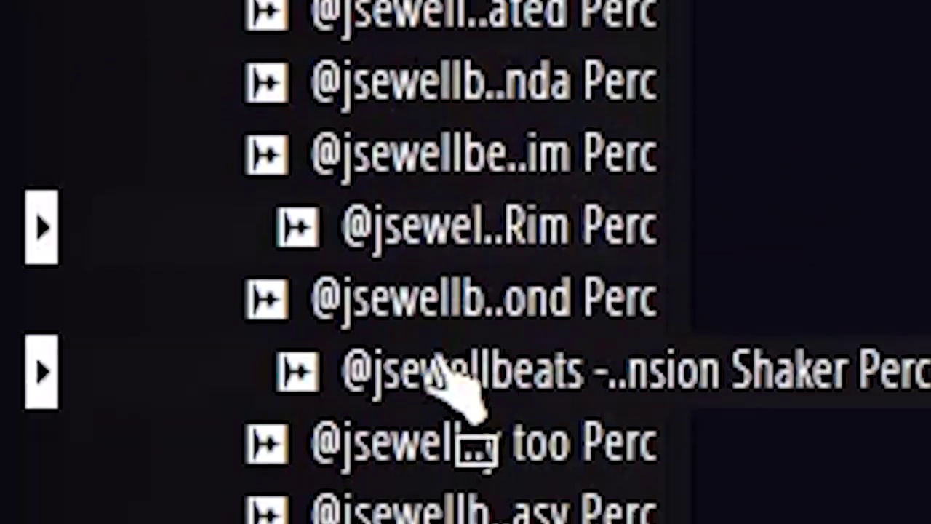
drag(439, 447, 458, 247)
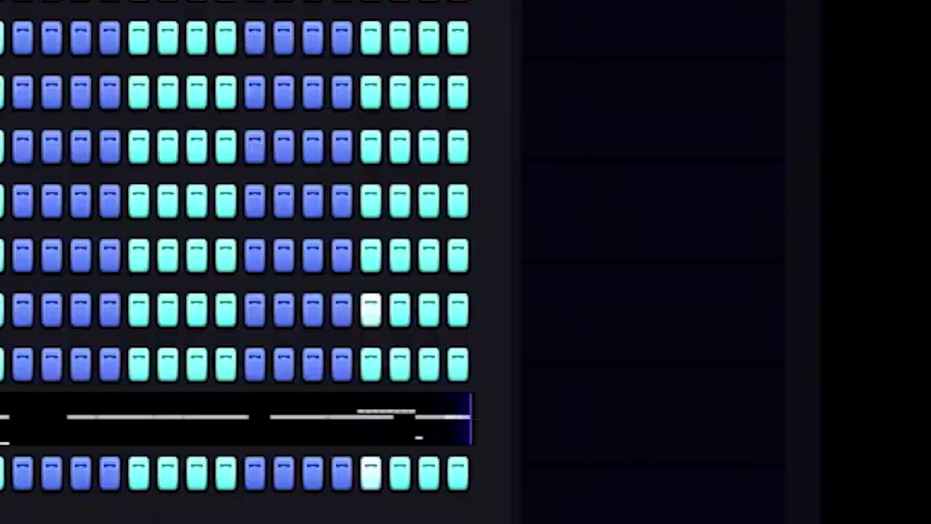
right_click(250, 280)
click(276, 286)
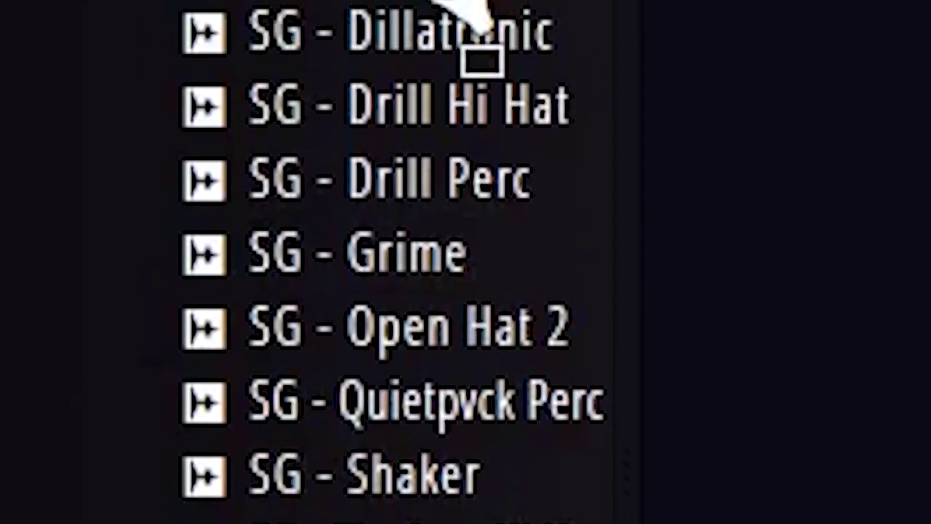
Step: Bring in the SG - Drill Hi Hat sample and place C5 hi-hat hits in its piano roll
drag(407, 211, 462, 251)
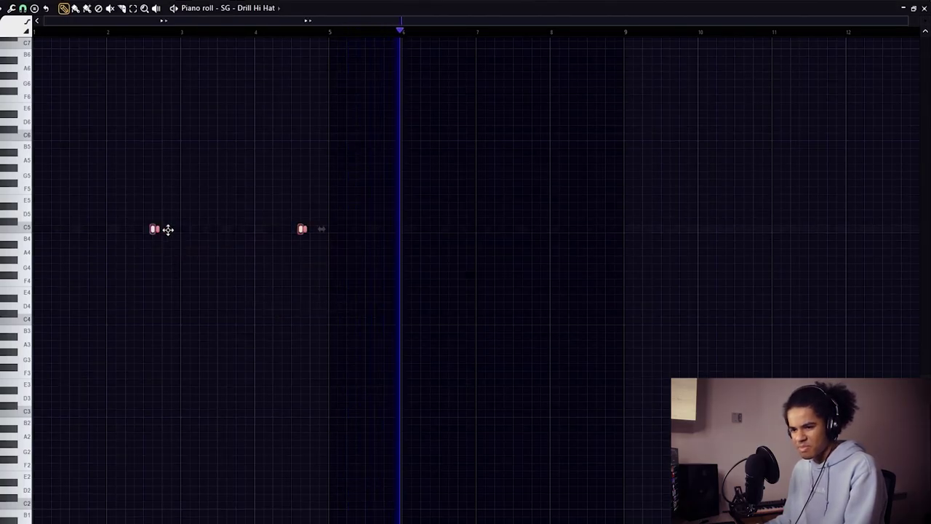
scroll(587, 38, up, 2)
click(547, 228)
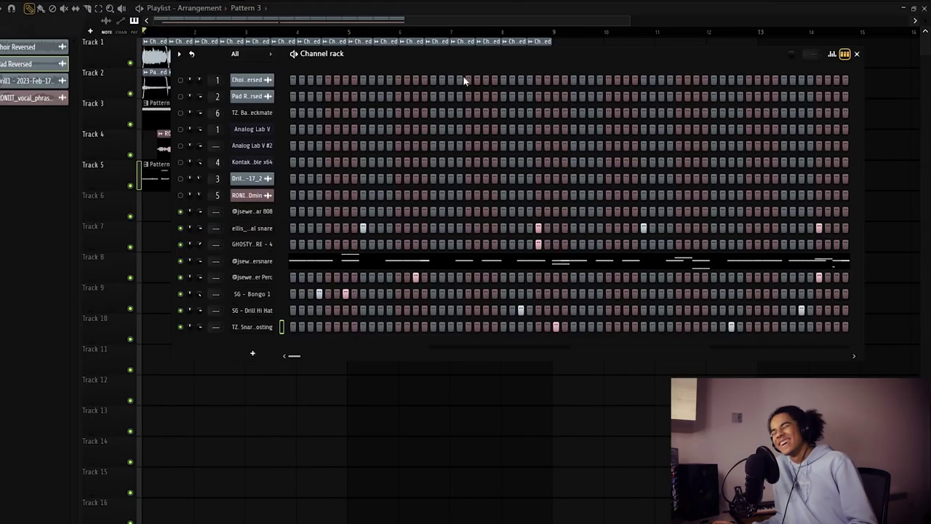
drag(429, 57, 417, 59)
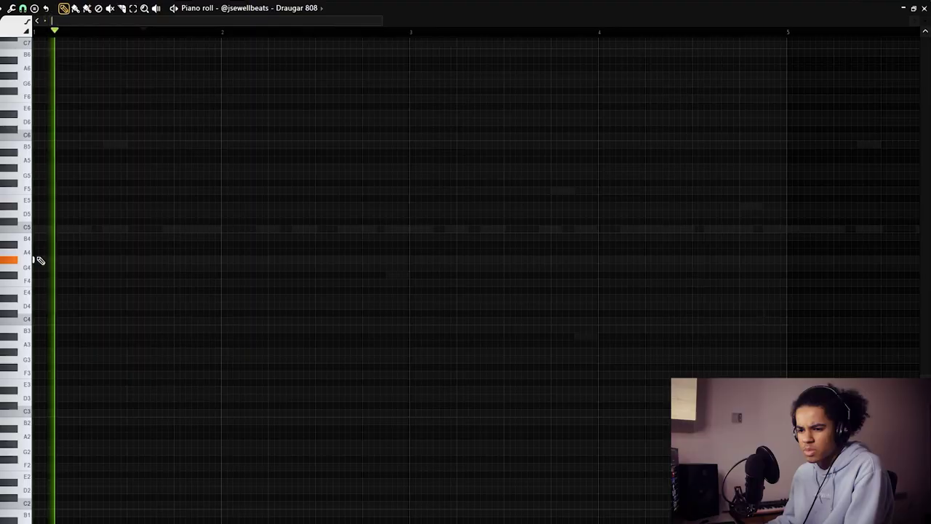
Step: Draw a half-bar G#4 note at the start of bar 1 for the Draugar 808
drag(38, 259, 136, 267)
key(space)
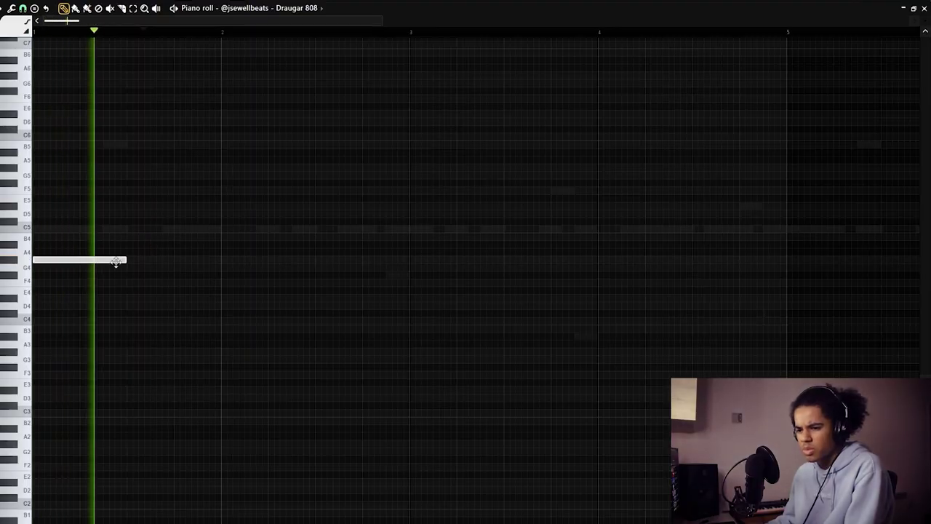
scroll(222, 66, down, 3)
Step: Place a half-bar F4 note of the 808 at the start of bar 3, removing the misplaced G#4 note in bar 2
click(315, 213)
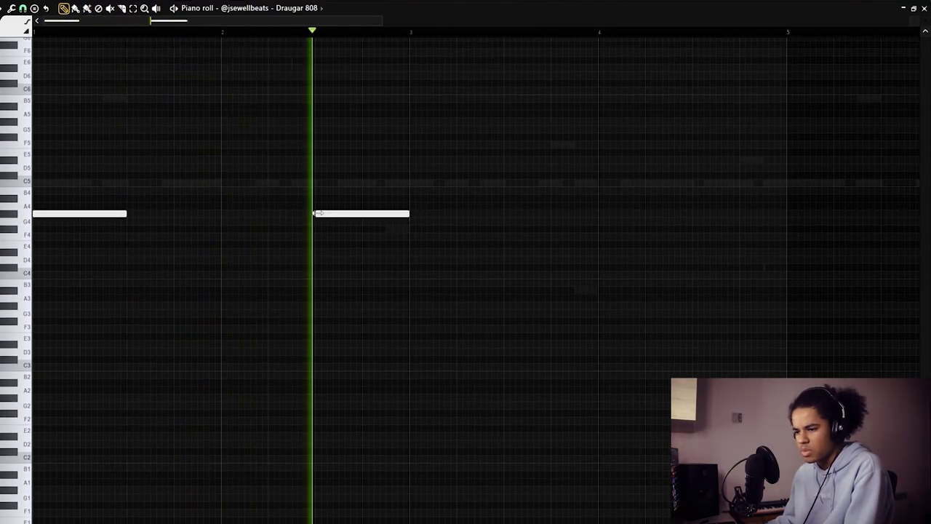
click(416, 276)
right_click(404, 215)
key(space)
drag(427, 273, 424, 235)
key(space)
scroll(386, 73, down, 3)
drag(262, 24, 231, 25)
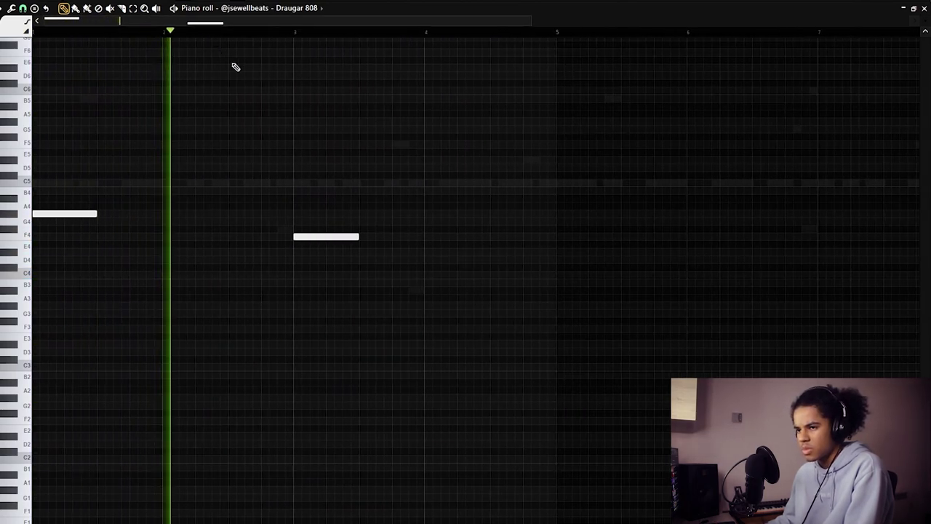
Step: Add two F4 notes from late bar 3 into bar 4 and a short G4 note at the end of bar 4
click(413, 237)
click(490, 239)
key(space)
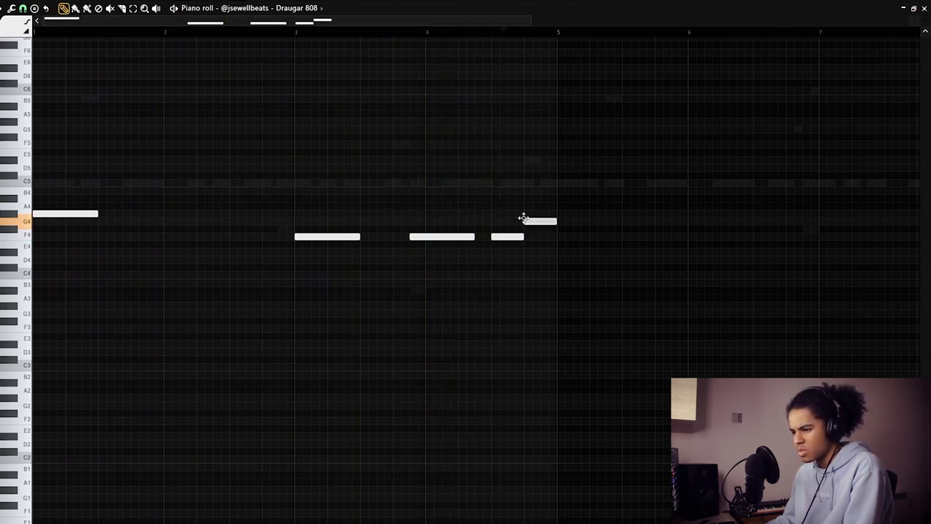
drag(521, 212, 522, 220)
Step: Add half-bar 808 notes on C4 at the start of bar 5 and D#4 at the start of bar 7
scroll(48, 210, down, 2)
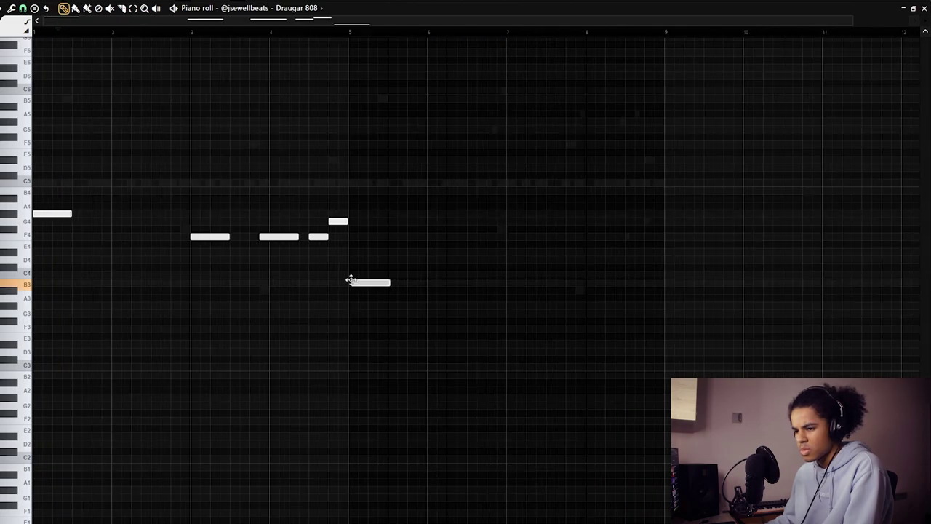
click(326, 34)
key(space)
scroll(419, 35, up, 3)
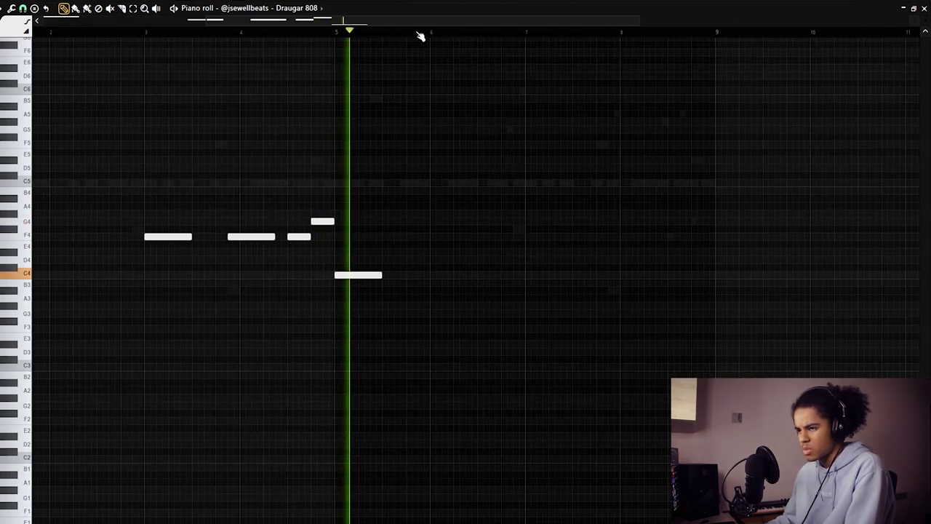
click(584, 252)
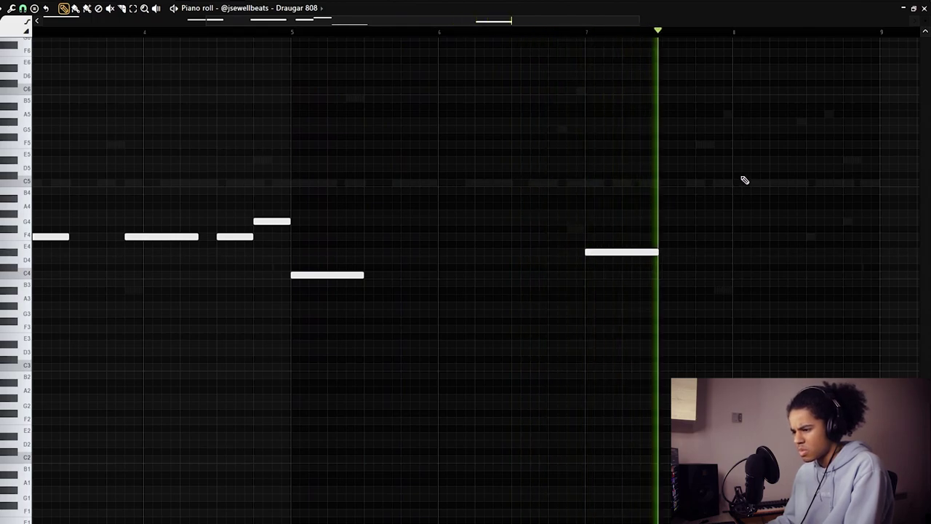
Step: Add a D#4 note in the second half of bar 8 with a D5 note above it
click(811, 251)
drag(805, 144, 805, 164)
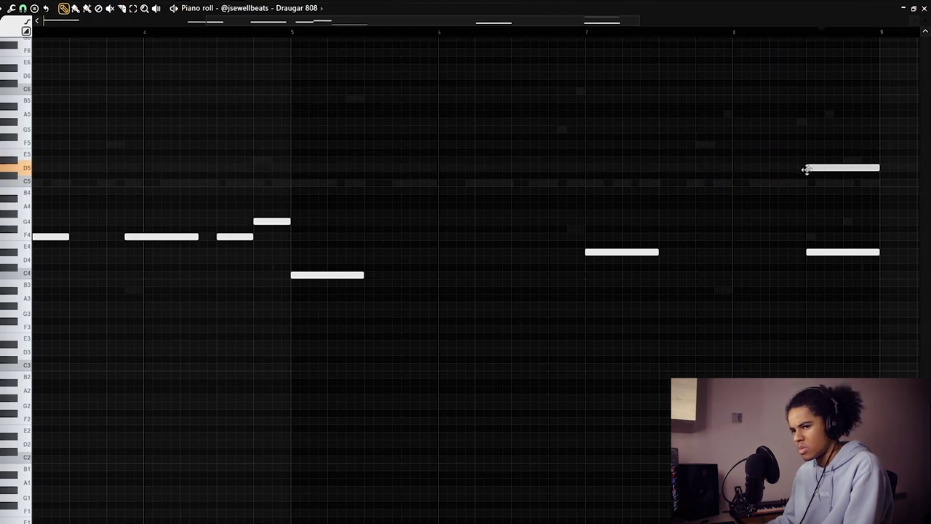
click(776, 152)
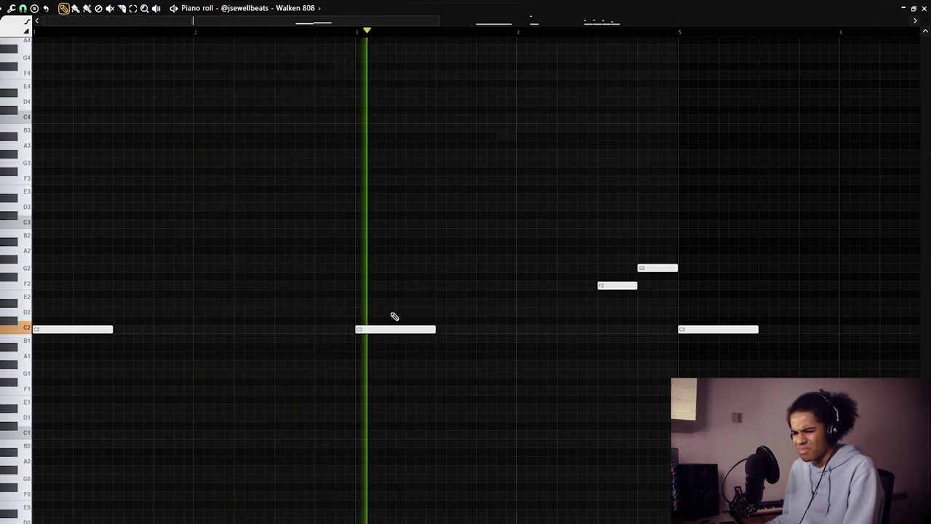
Step: Lower the two D#2 notes in bar 7 of the Walken 808 line to C2
scroll(579, 31, down, 4)
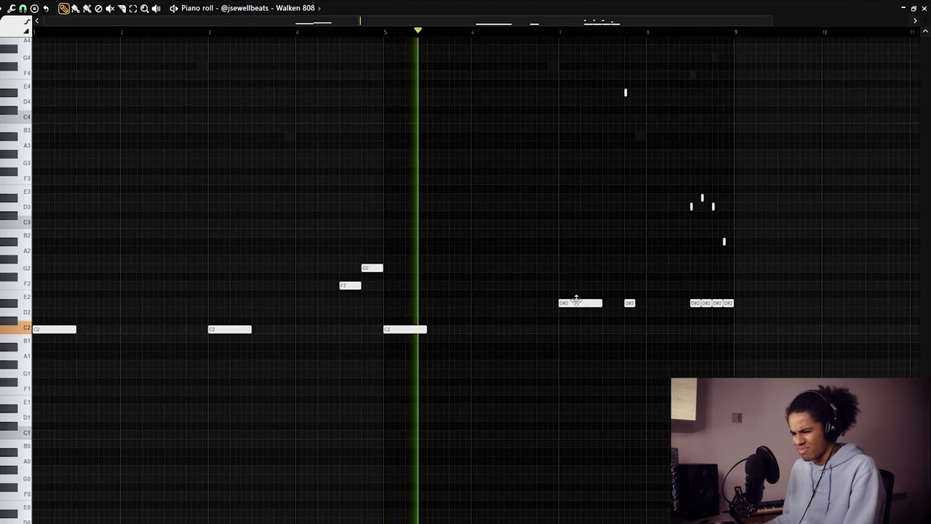
drag(574, 302, 576, 329)
drag(629, 302, 629, 311)
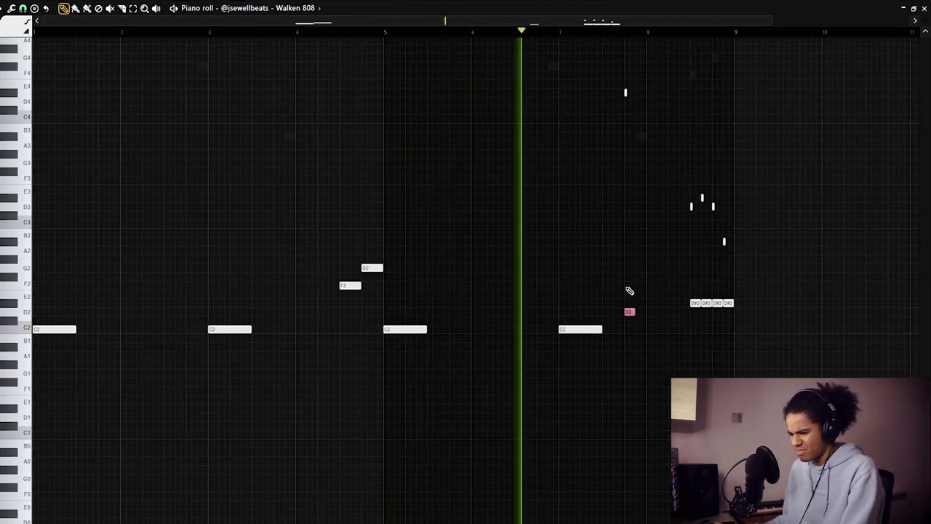
Step: Transpose the four short D#2 notes at the end of bar 8 down to C2
drag(740, 288, 696, 322)
key(shift+Down)
key(shift+Down)
key(shift+Down)
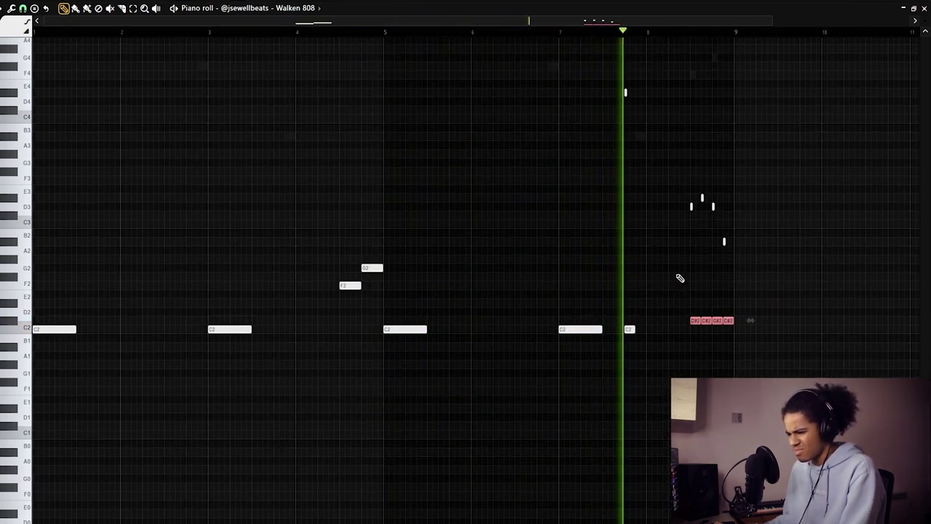
key(space)
Step: Lower the high slide note in bar 7 of the Walken 808 to C4
drag(625, 94, 625, 100)
drag(625, 22, 665, 22)
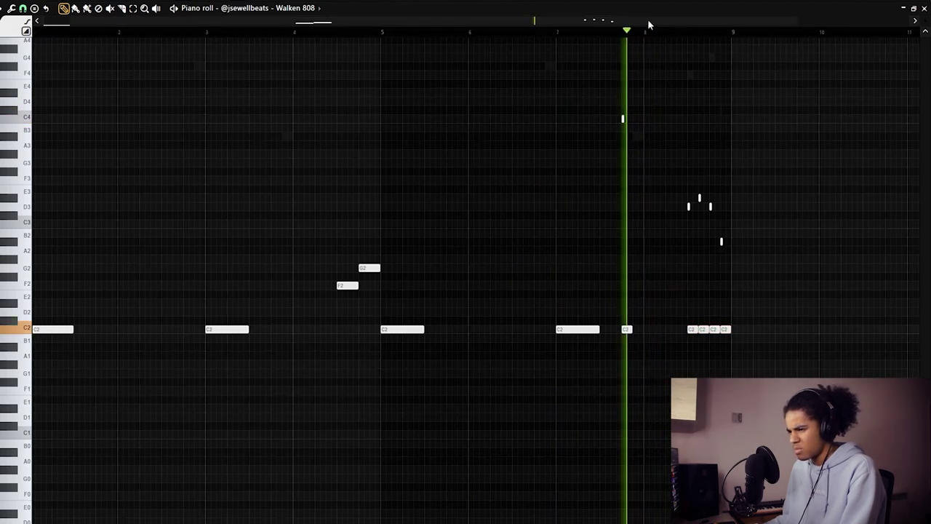
scroll(692, 33, up, 3)
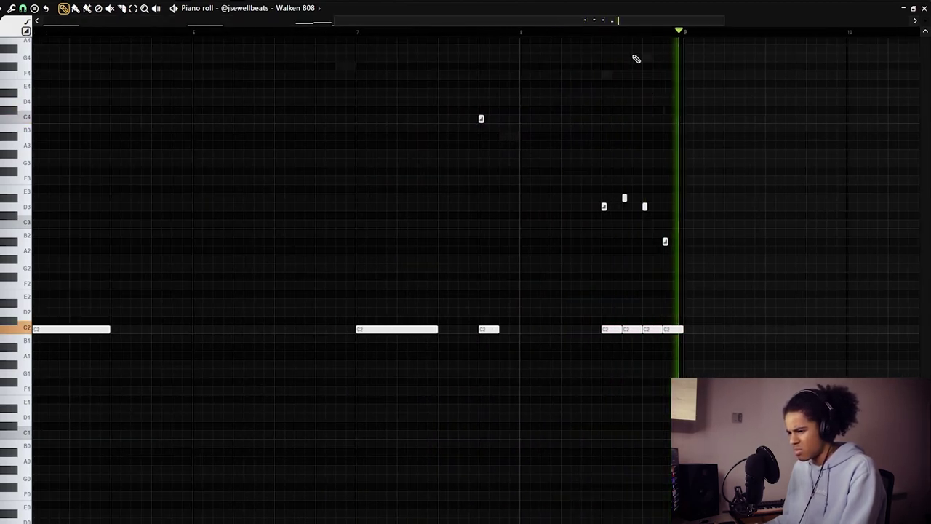
Step: Rearrange the bar 8 slide notes into a descending G3, D#3, D3, C3 run and play them back
scroll(638, 34, down, 3)
click(586, 32)
scroll(586, 34, up, 3)
key(space)
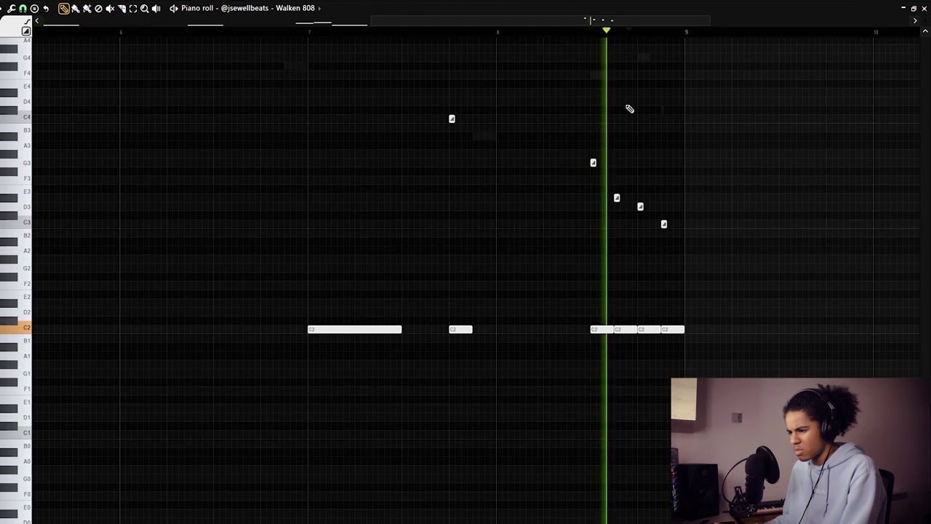
scroll(630, 39, down, 3)
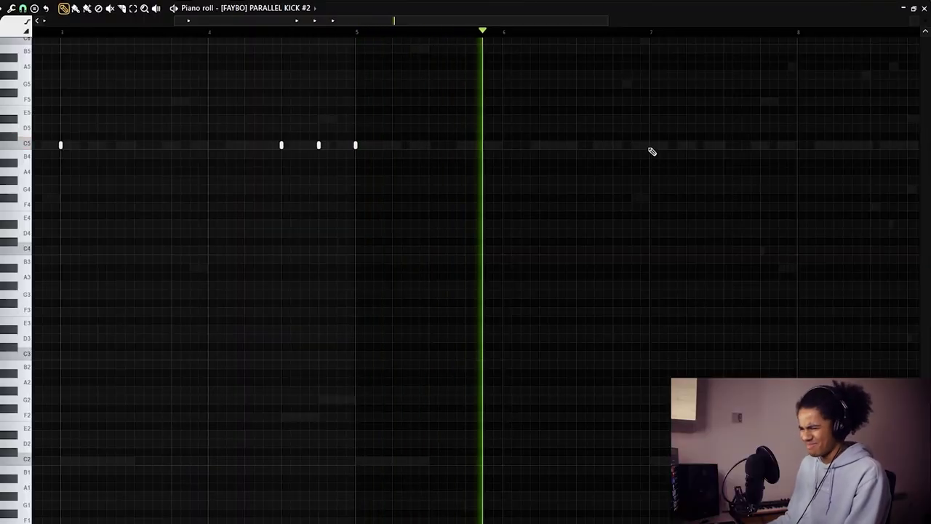
drag(581, 24, 676, 37)
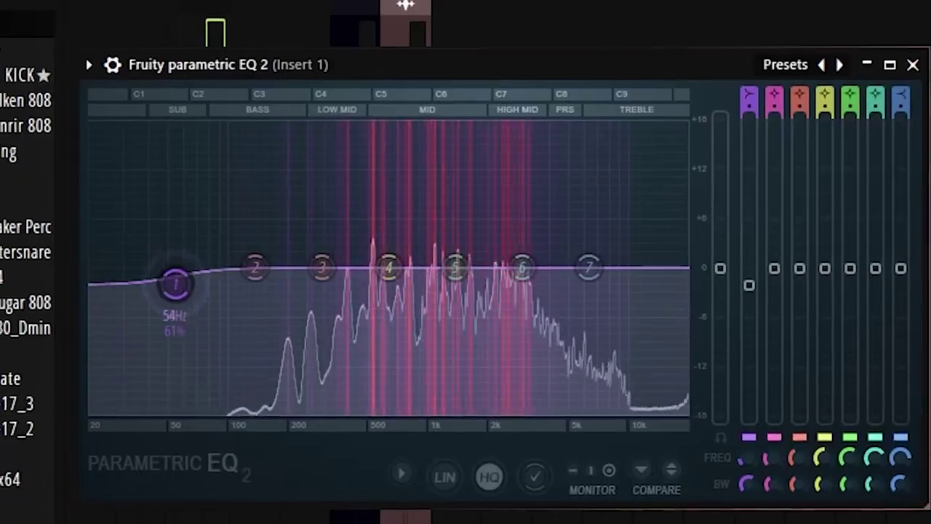
Step: Shape the Insert 1 parametric EQ with a low cut around 200 Hz, a high cut on band 7 and a raised band 6
drag(181, 272, 298, 412)
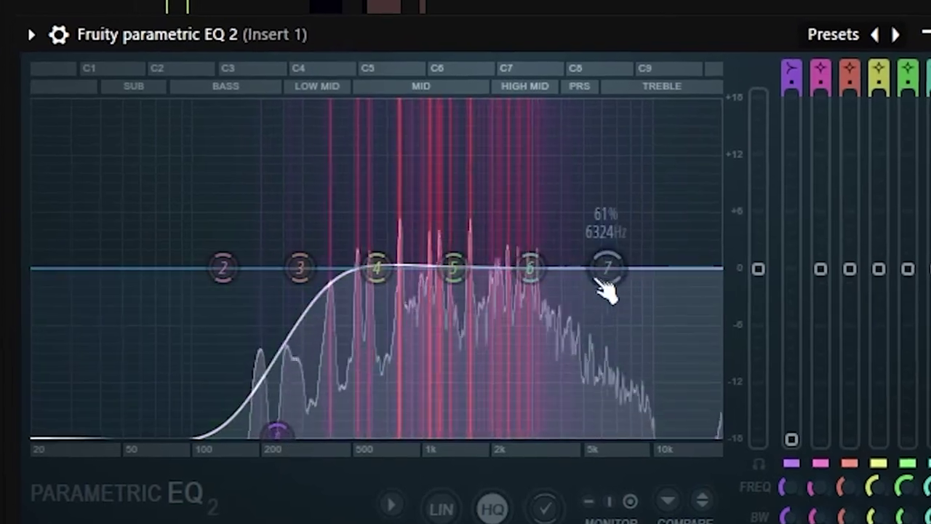
drag(602, 267, 707, 426)
drag(536, 269, 630, 223)
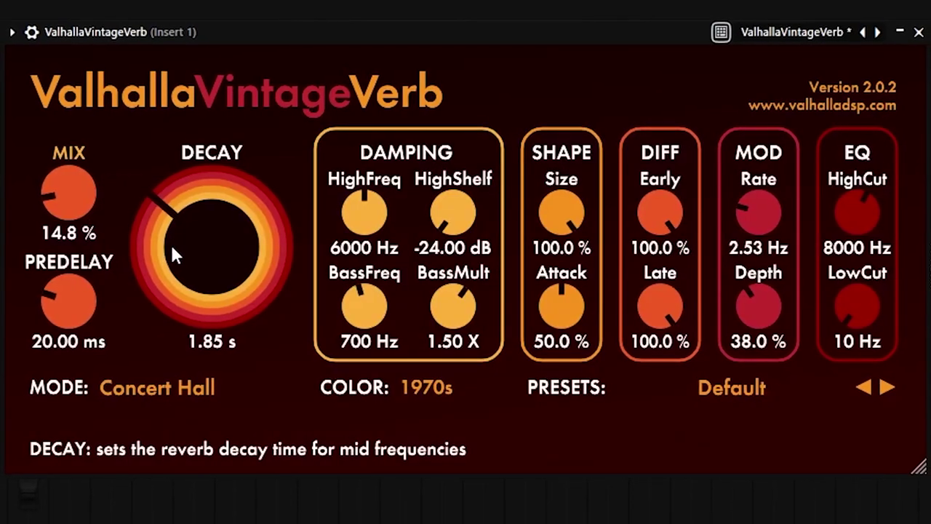
Step: Adjust the decay and lower the predelay of the ValhallaVintageVerb on Insert 1
drag(172, 247, 202, 251)
drag(69, 302, 62, 367)
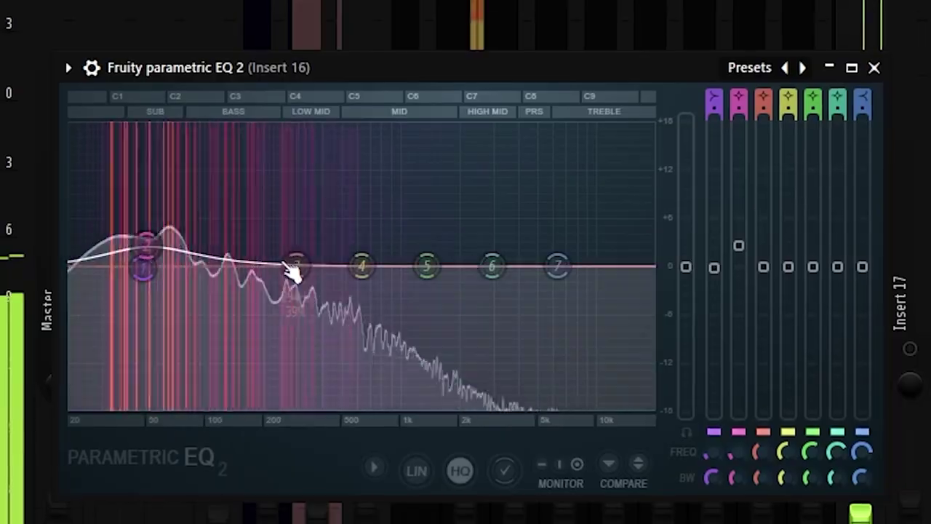
Step: On the Insert 16 parametric EQ, dip band 3 slightly around 160 Hz and boost band 2 around 60 Hz
drag(293, 266, 254, 283)
drag(145, 259, 168, 234)
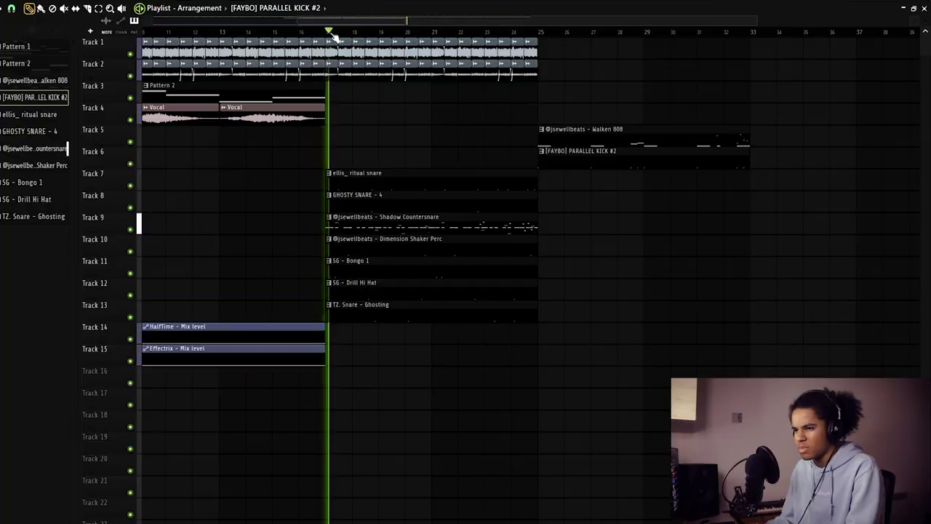
Step: Move the Walken 808 and PARALLEL KICK #2 clips to bar 17 and duplicate all bar 17 to 24 clips to bar 25
drag(501, 23, 441, 21)
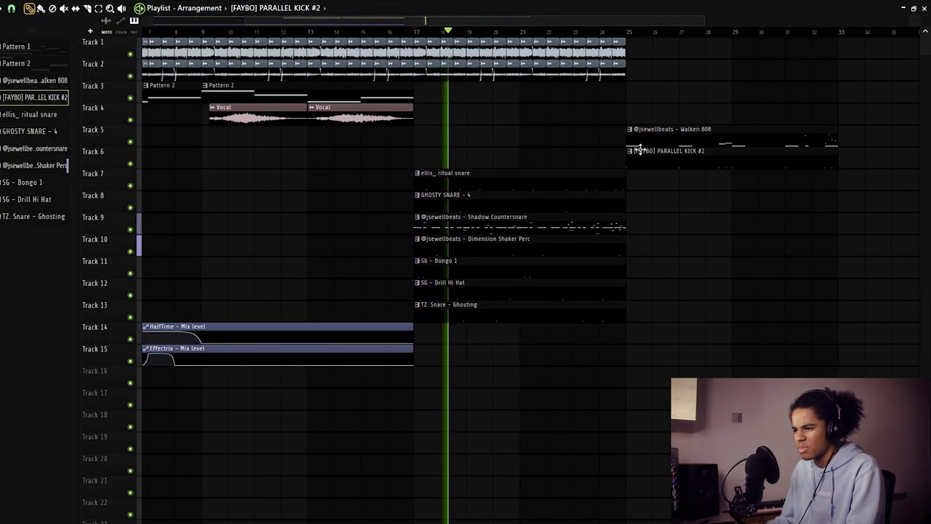
drag(650, 62, 422, 399)
mouse_move(434, 45)
mouse_down()
mouse_move(681, 61)
mouse_move(649, 58)
mouse_up()
scroll(655, 36, down, 2)
scroll(656, 36, up, 1)
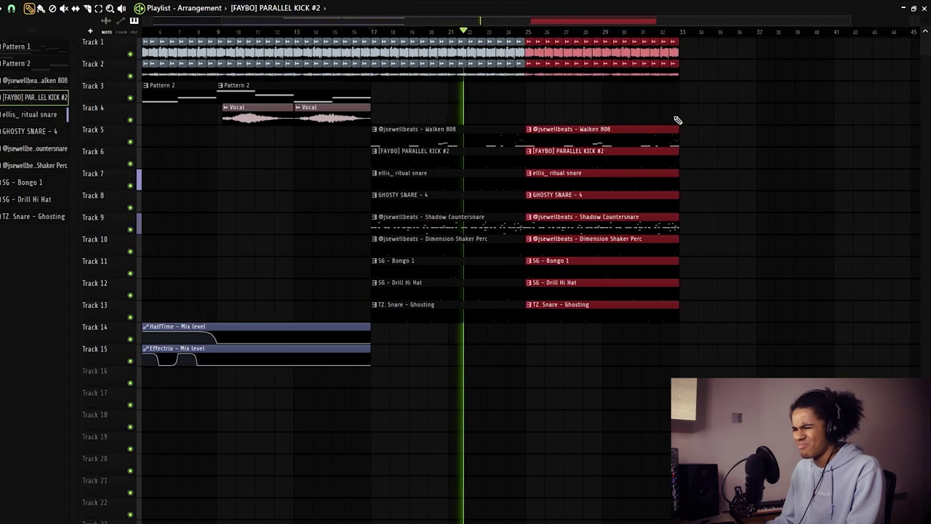
Step: Extend the first Walken 808 clip to bar 33 in place of its duplicate and open it in the piano roll
ctrl+click(676, 120)
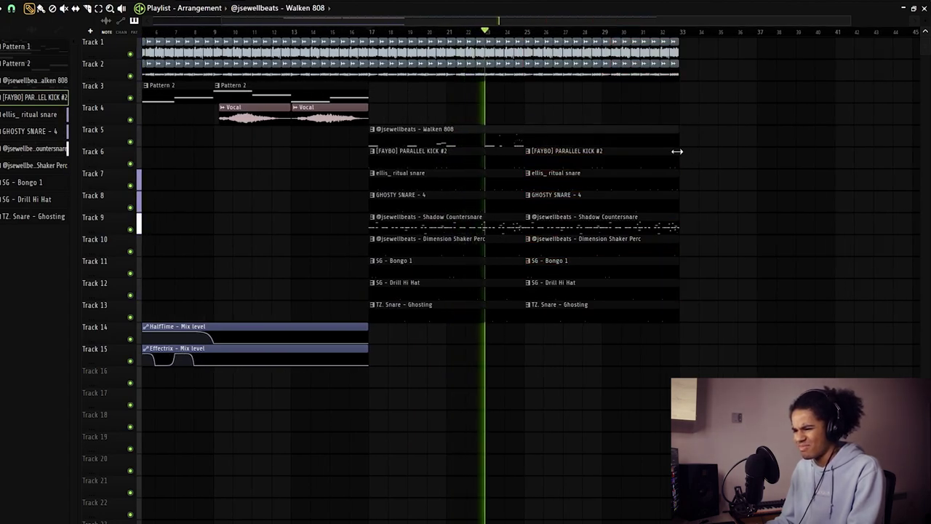
double_click(671, 144)
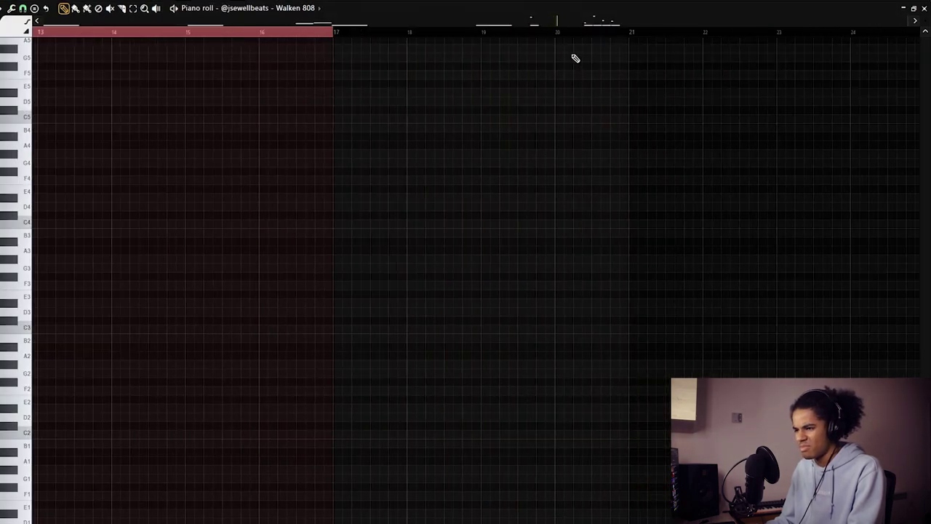
scroll(580, 34, up, 3)
scroll(523, 34, right, 2)
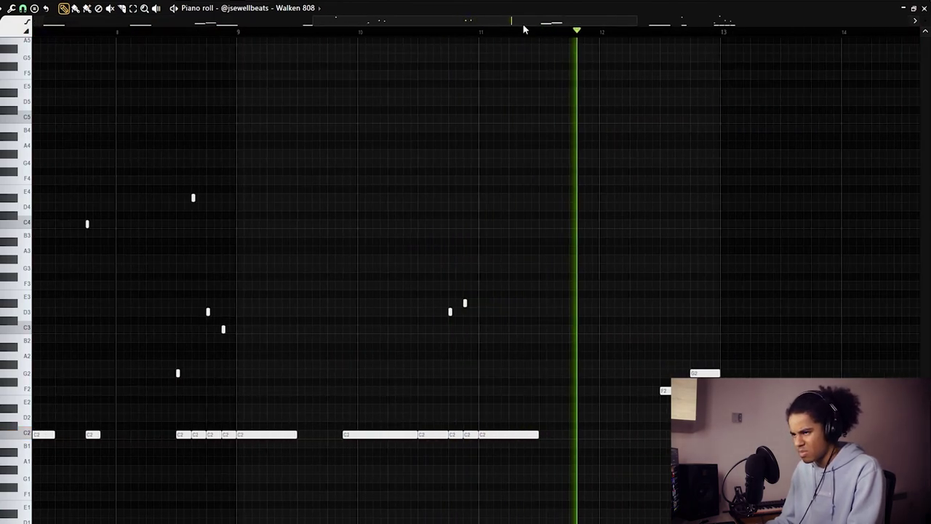
Step: Add slide notes on E3 and G3 above the F2 and G2 notes in bar 12 and play them back
key(space)
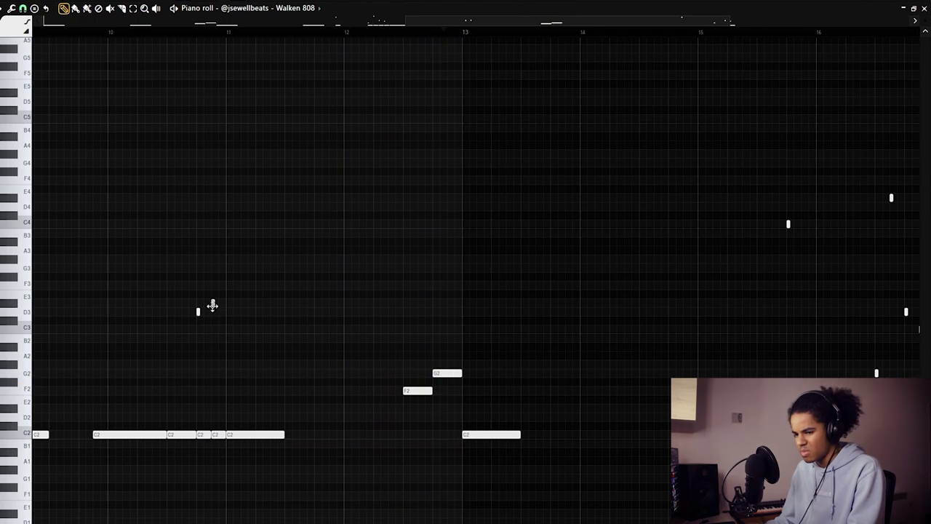
scroll(383, 33, up, 2)
click(383, 34)
key(space)
key(space)
click(438, 259)
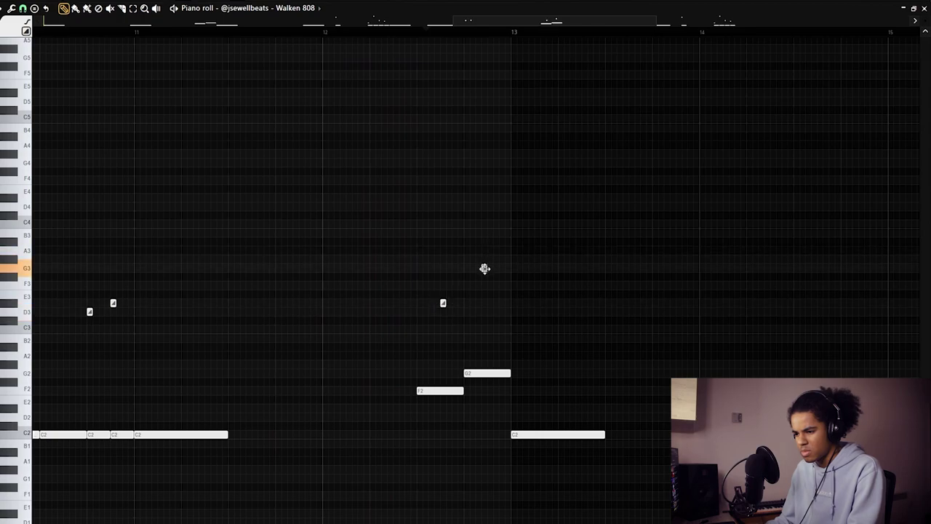
click(396, 34)
key(space)
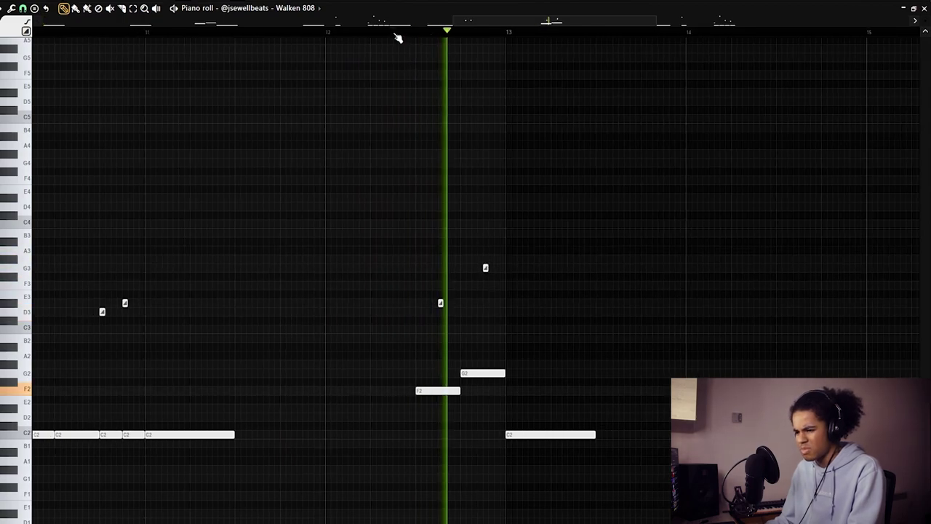
Step: Try the two bar 12 slide notes an octave higher
drag(505, 129, 365, 316)
scroll(337, 247, up, 1)
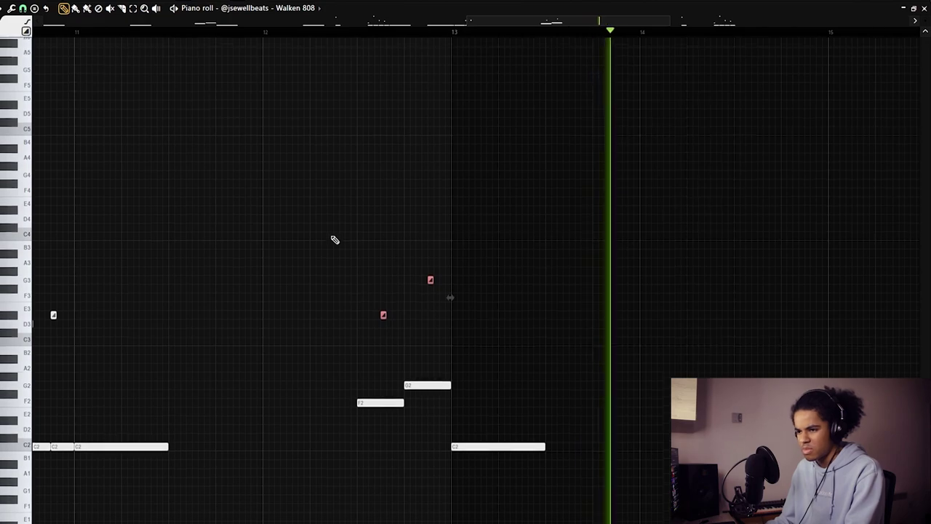
click(370, 35)
scroll(392, 43, down, 3)
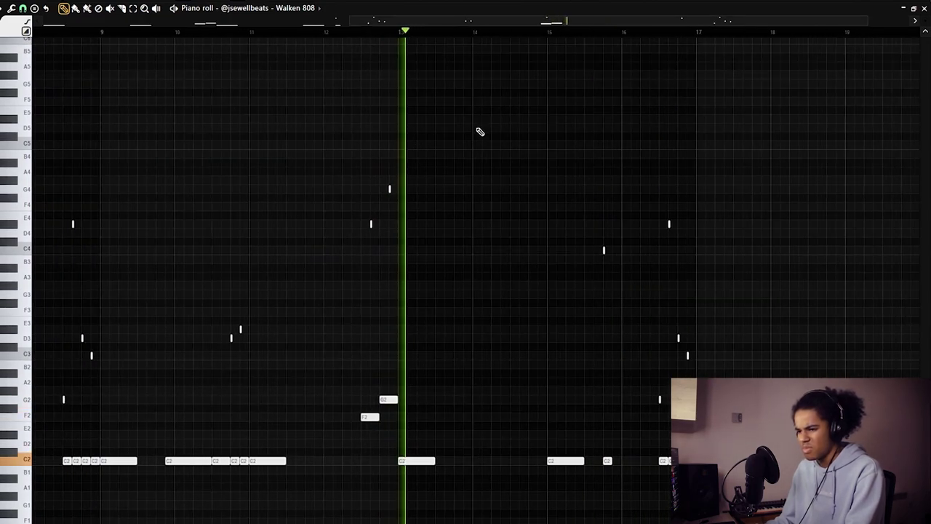
key(ctrl+Down)
key(ctrl+d)
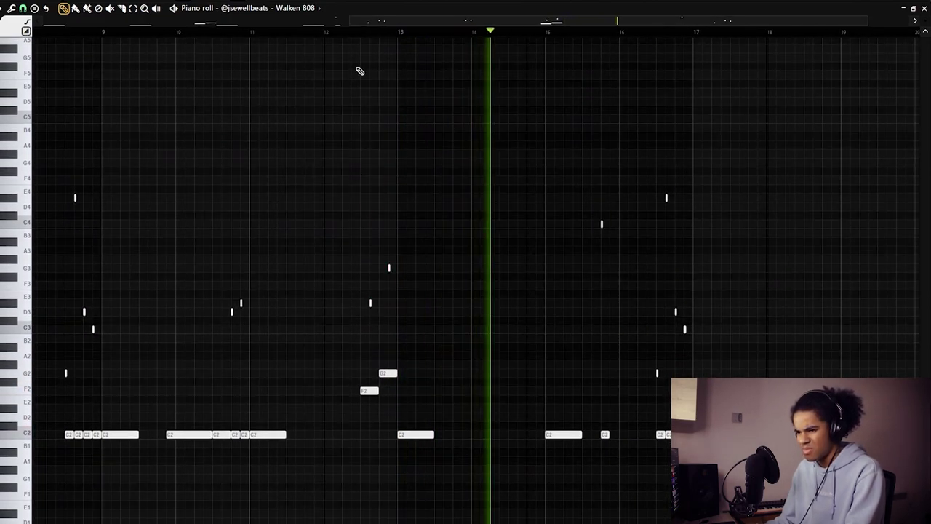
Step: Delete the short C2 note and the C4 slide note at the end of bar 15
drag(389, 18, 399, 22)
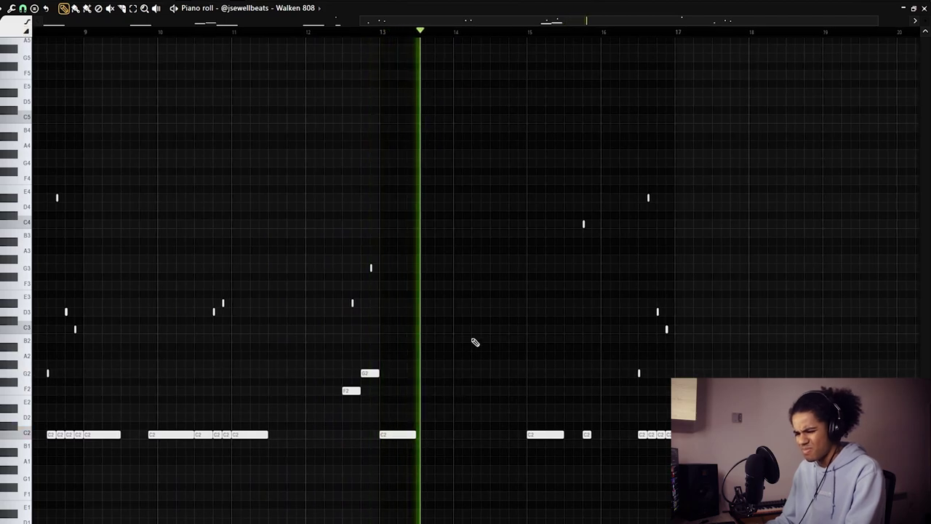
drag(472, 24, 481, 24)
scroll(591, 34, up, 2)
right_click(555, 250)
right_click(559, 223)
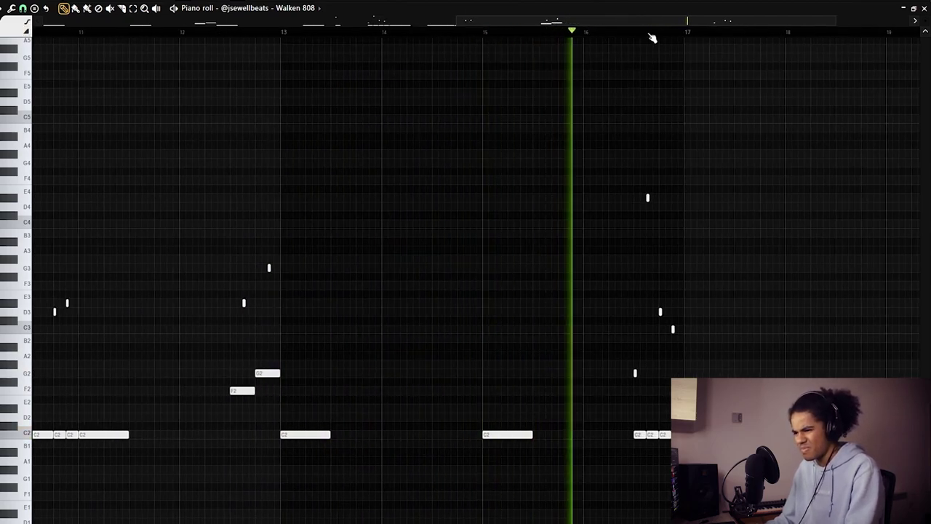
Step: Draw a long C2 note from the end of bar 15 to mid bar 16 and put the following slide notes on G3
scroll(653, 38, up, 2)
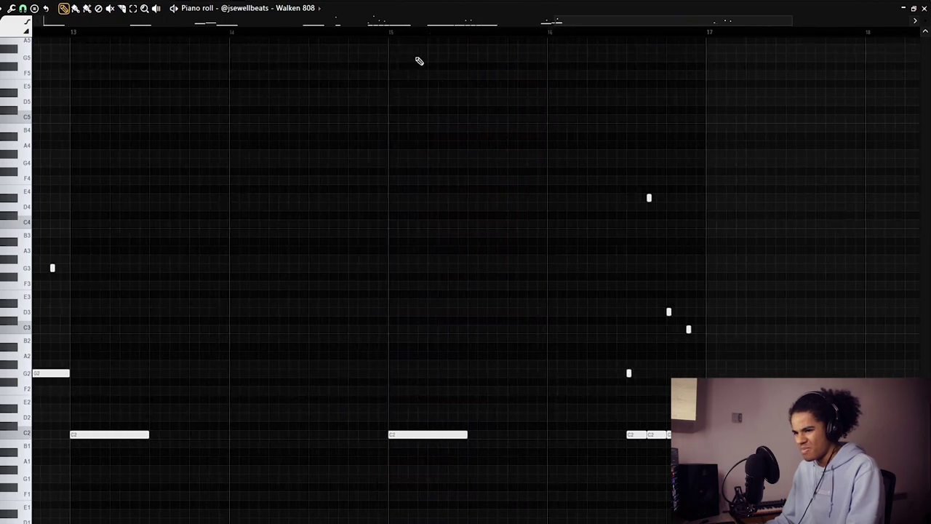
click(527, 435)
drag(605, 435, 611, 439)
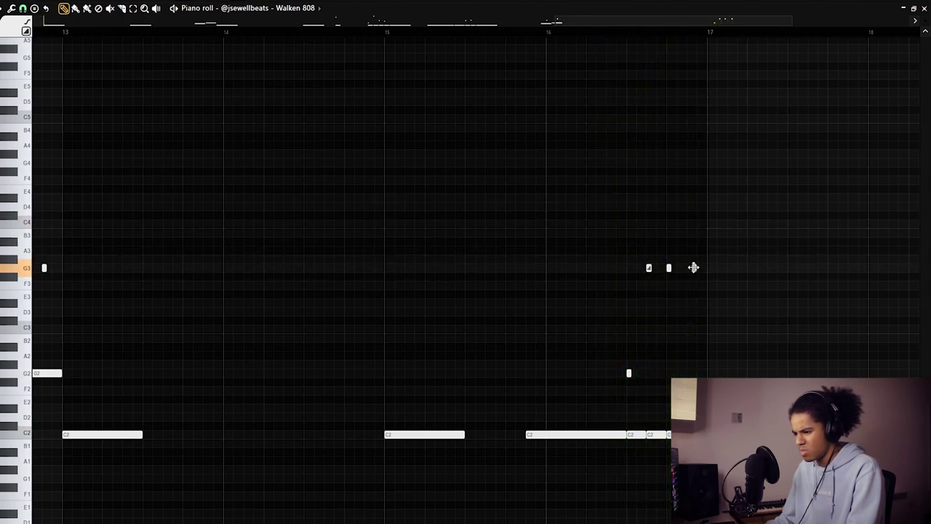
scroll(651, 35, down, 5)
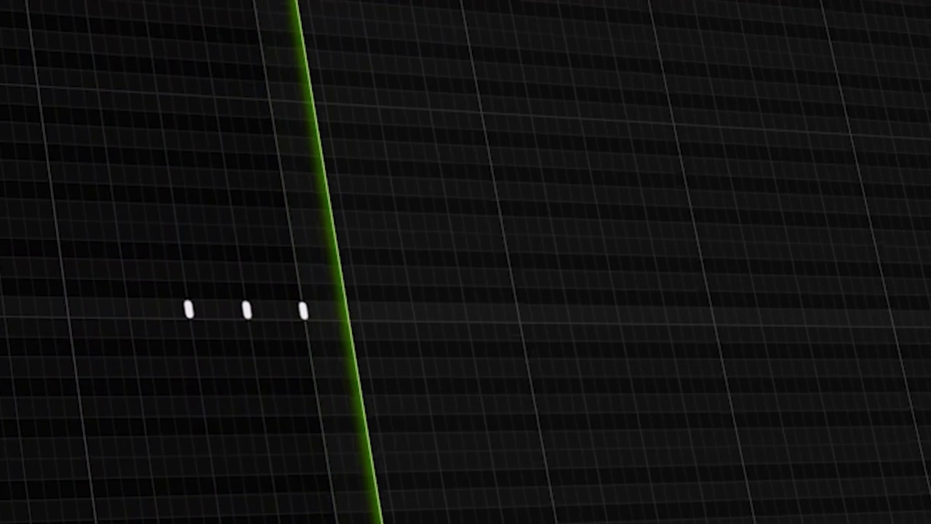
Step: Add short hits along the pattern's single note row around the bar lines and remove one misplaced hit
click(355, 310)
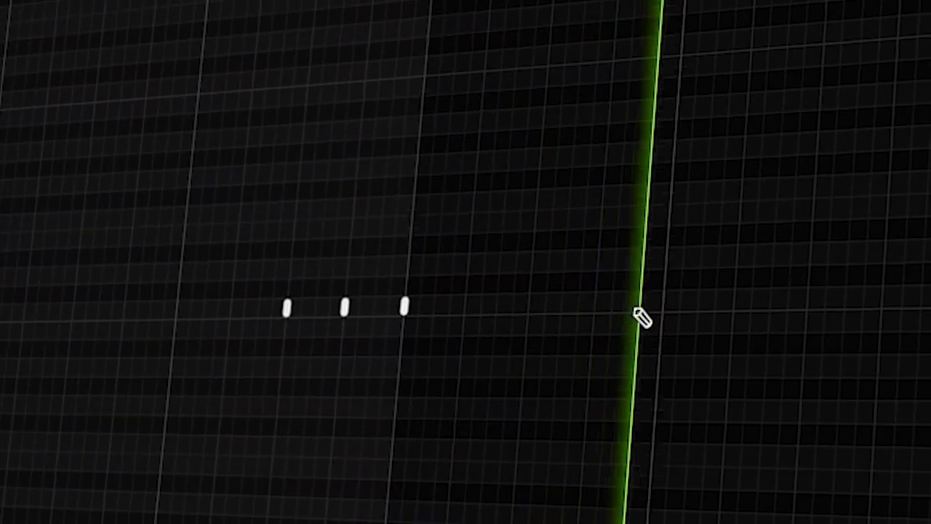
click(776, 300)
click(906, 292)
right_click(775, 298)
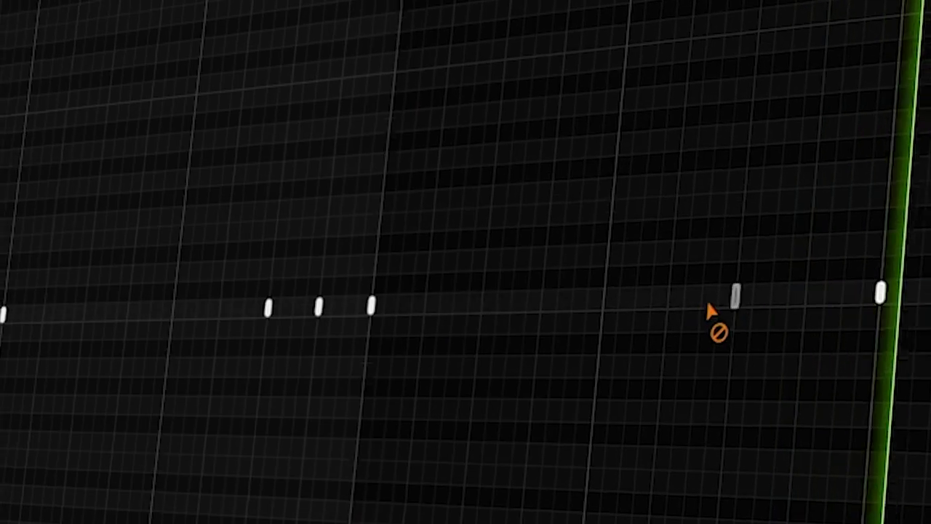
click(501, 301)
click(610, 299)
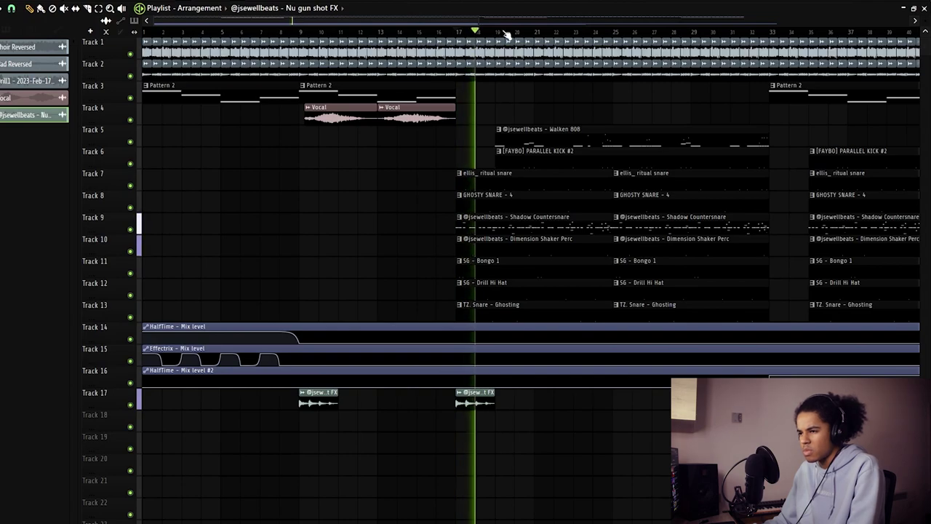
Step: Place Nu gun shot FX clips on Track 17 at bars 33 and 49 of the playlist
scroll(507, 35, up, 3)
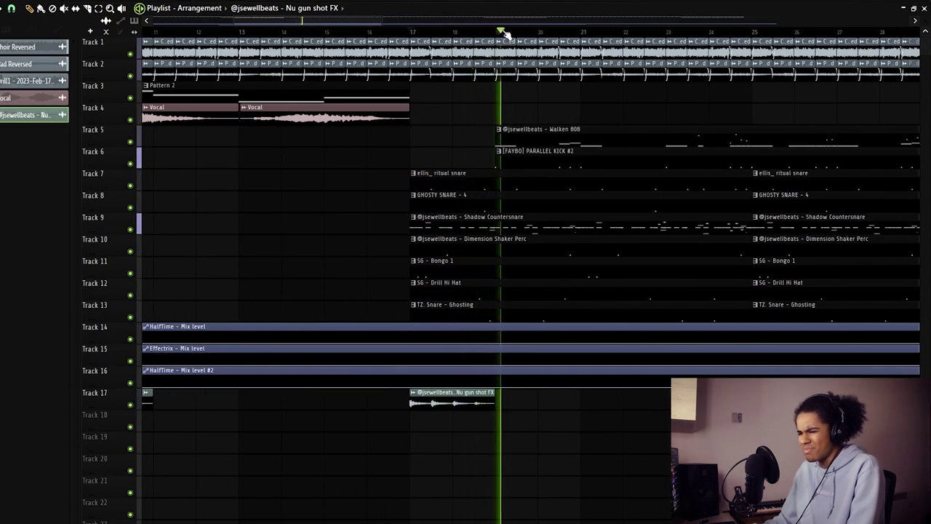
scroll(507, 35, down, 3)
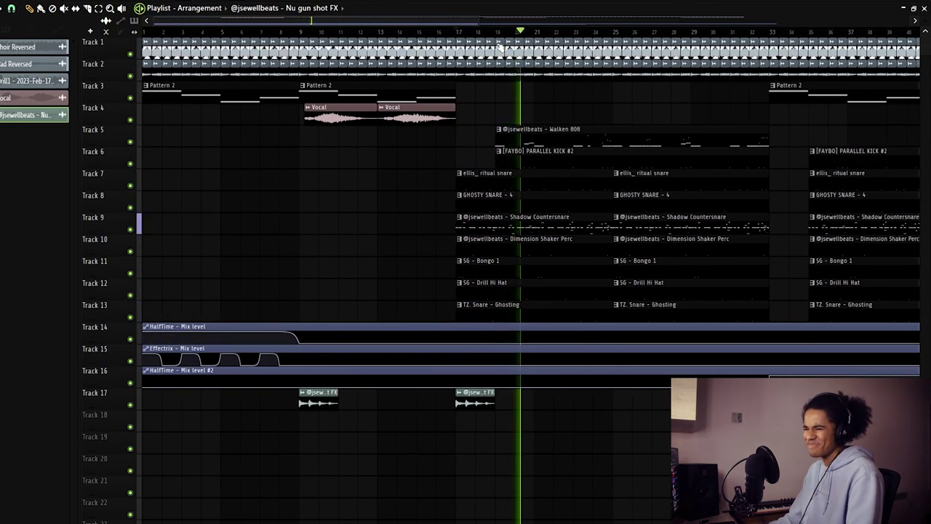
scroll(498, 45, down, 4)
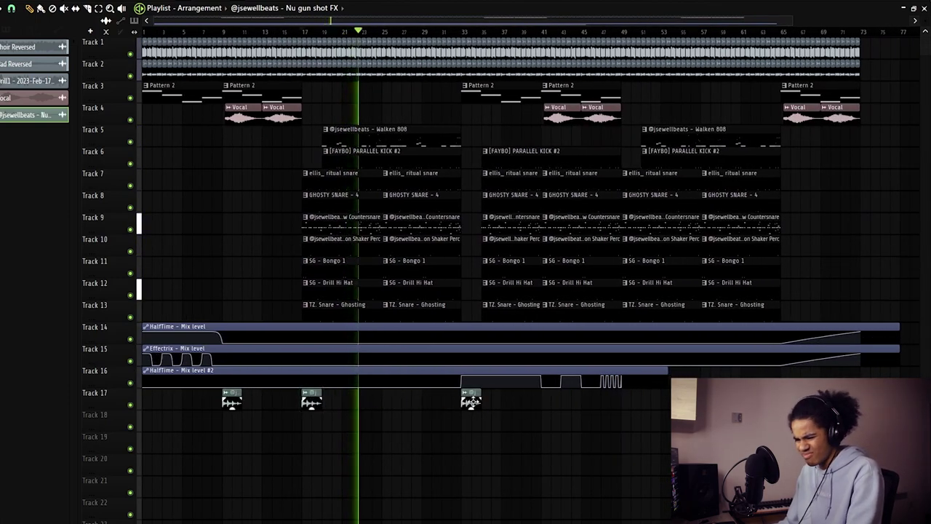
click(620, 401)
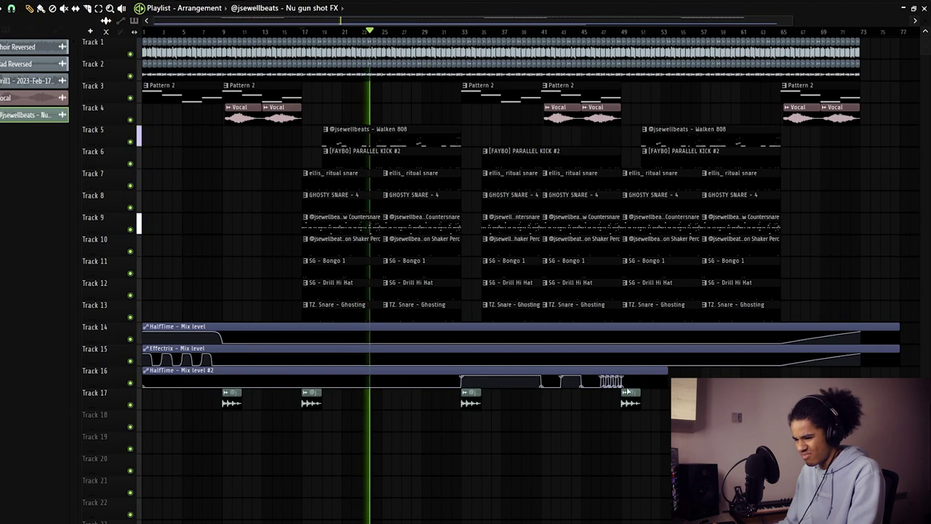